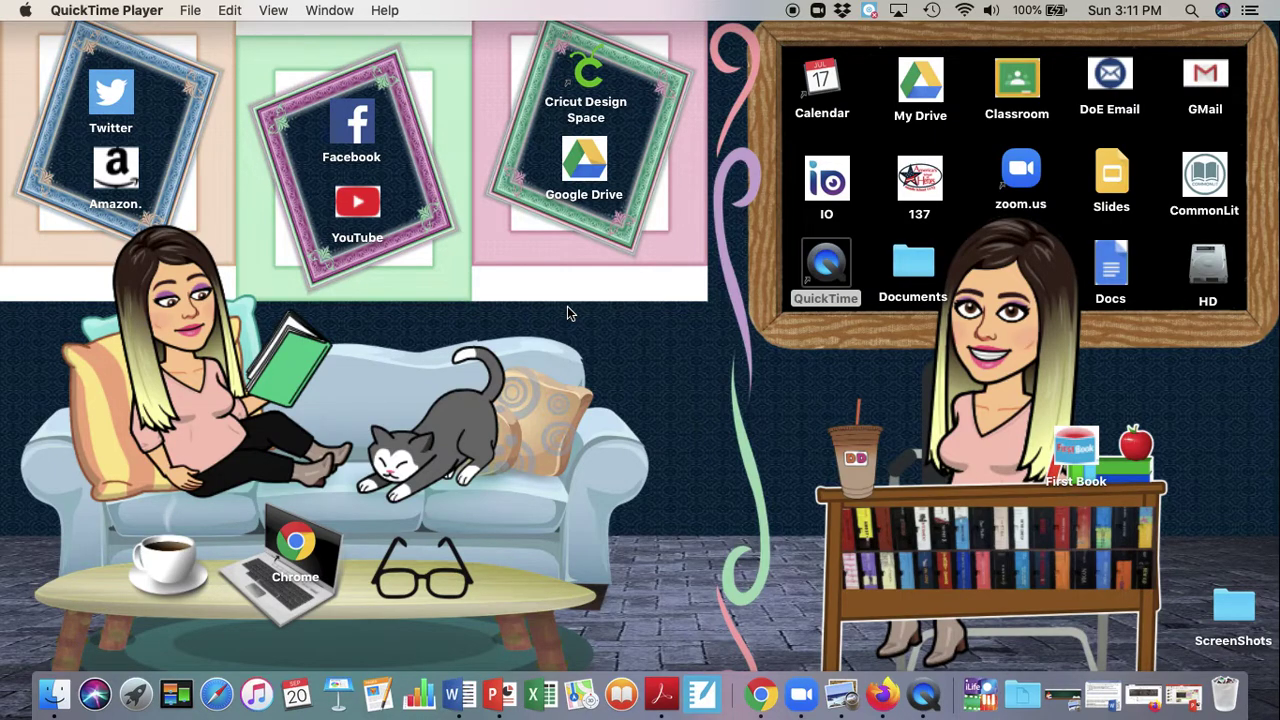
Step: Launch Google Chrome from the Dock to a new tab page
click(762, 700)
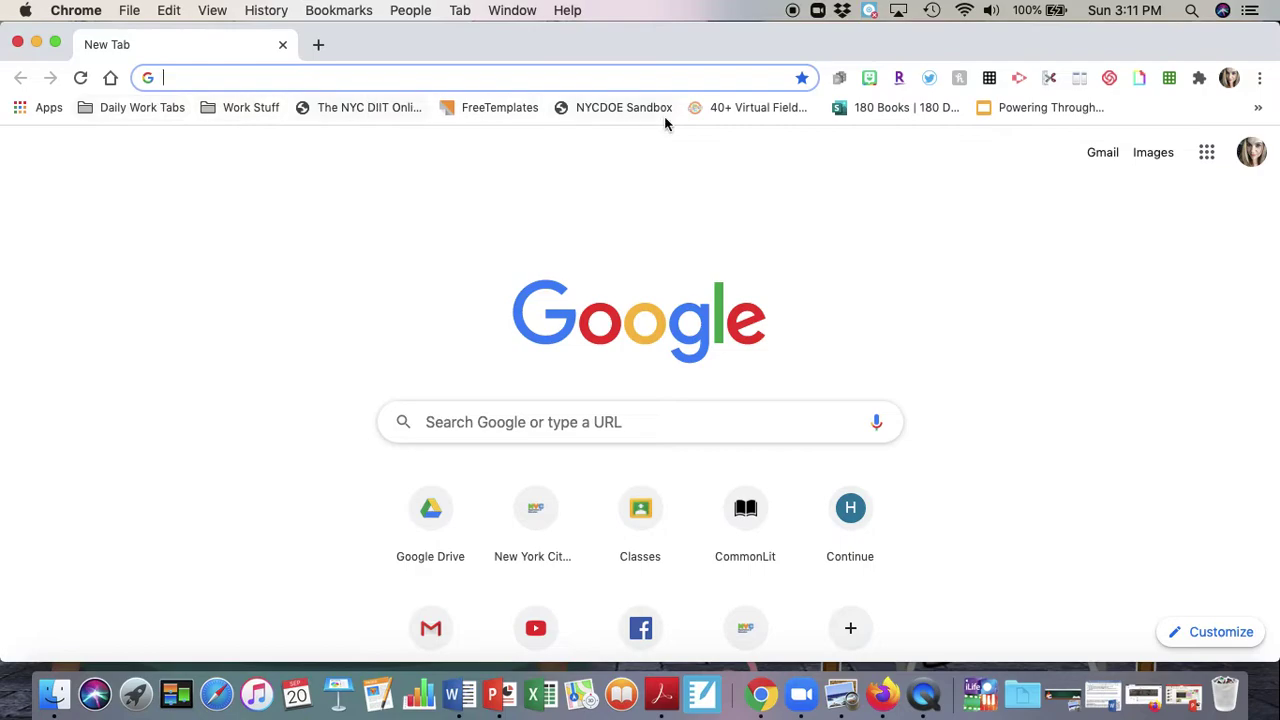
Step: Open all six bookmarks in the Daily Work Tabs folder as tabs
right_click(143, 110)
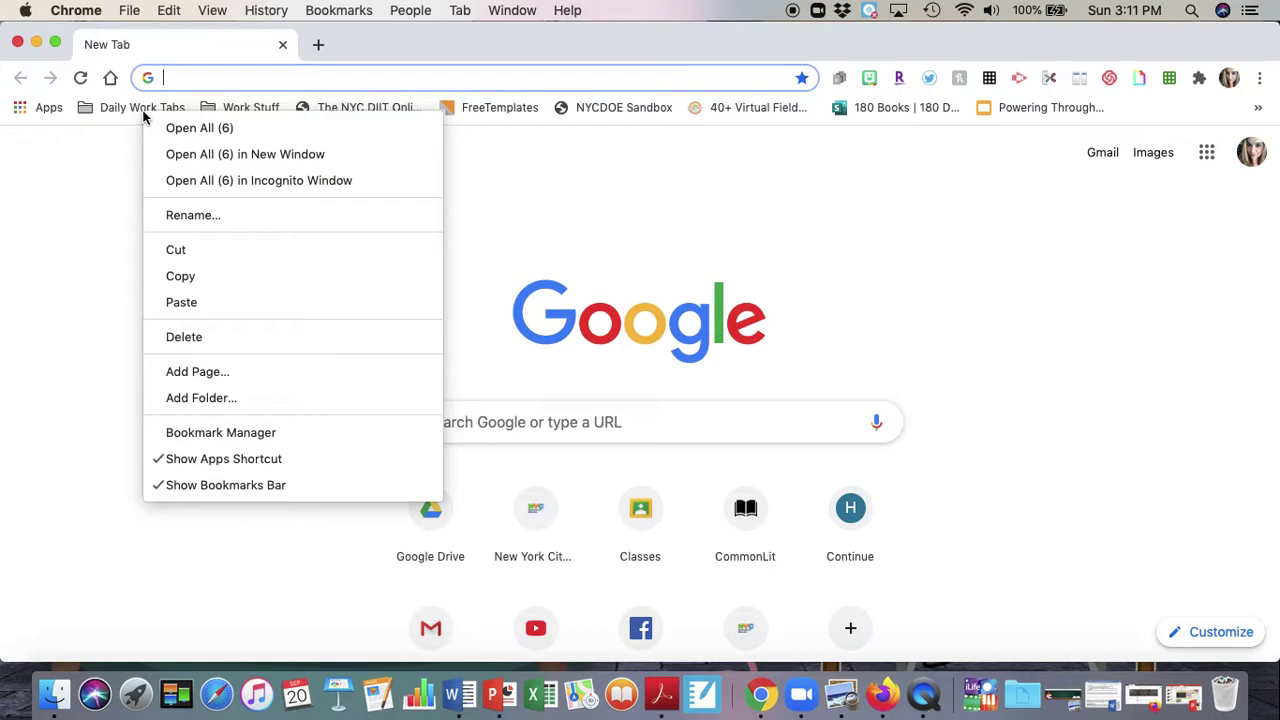
click(201, 128)
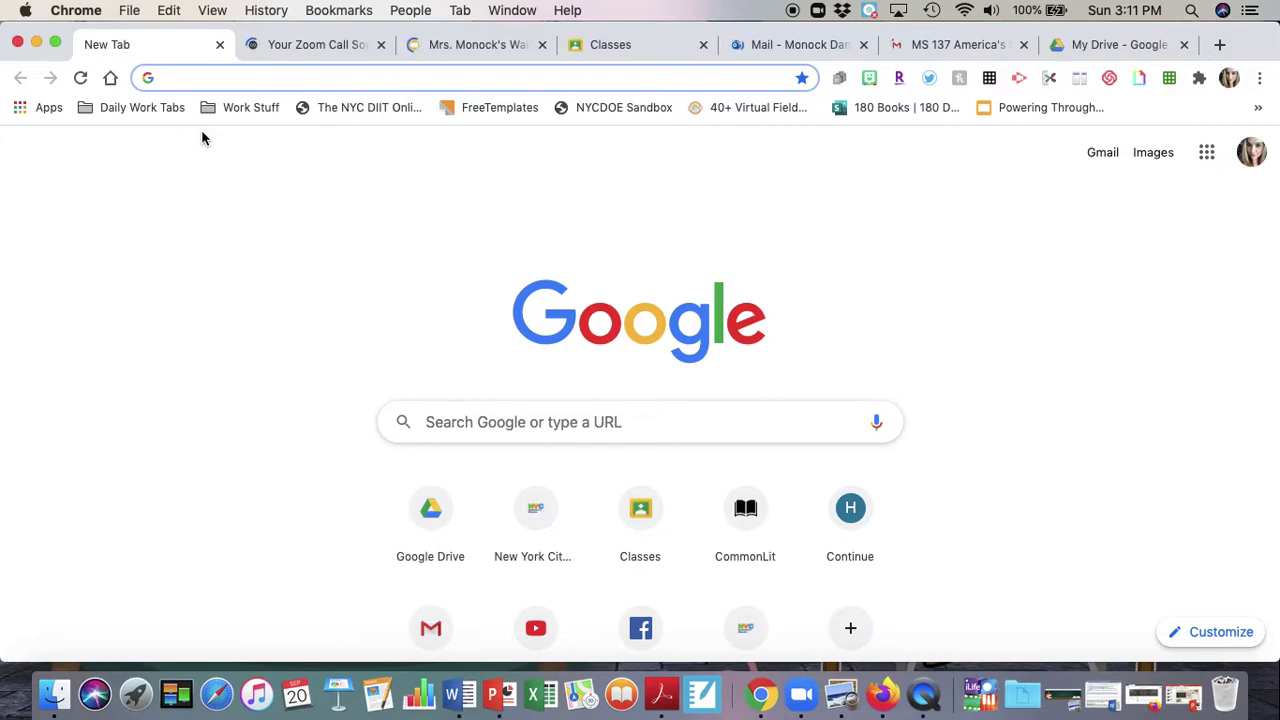
click(1088, 44)
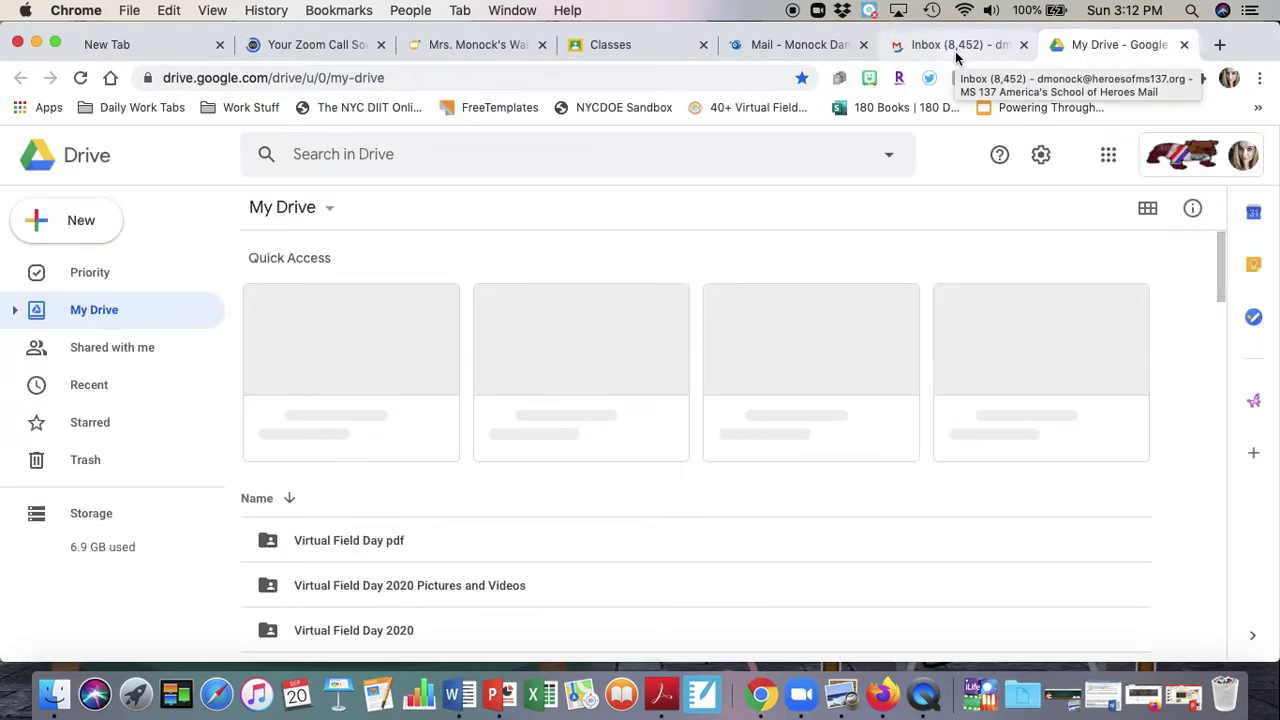
click(955, 50)
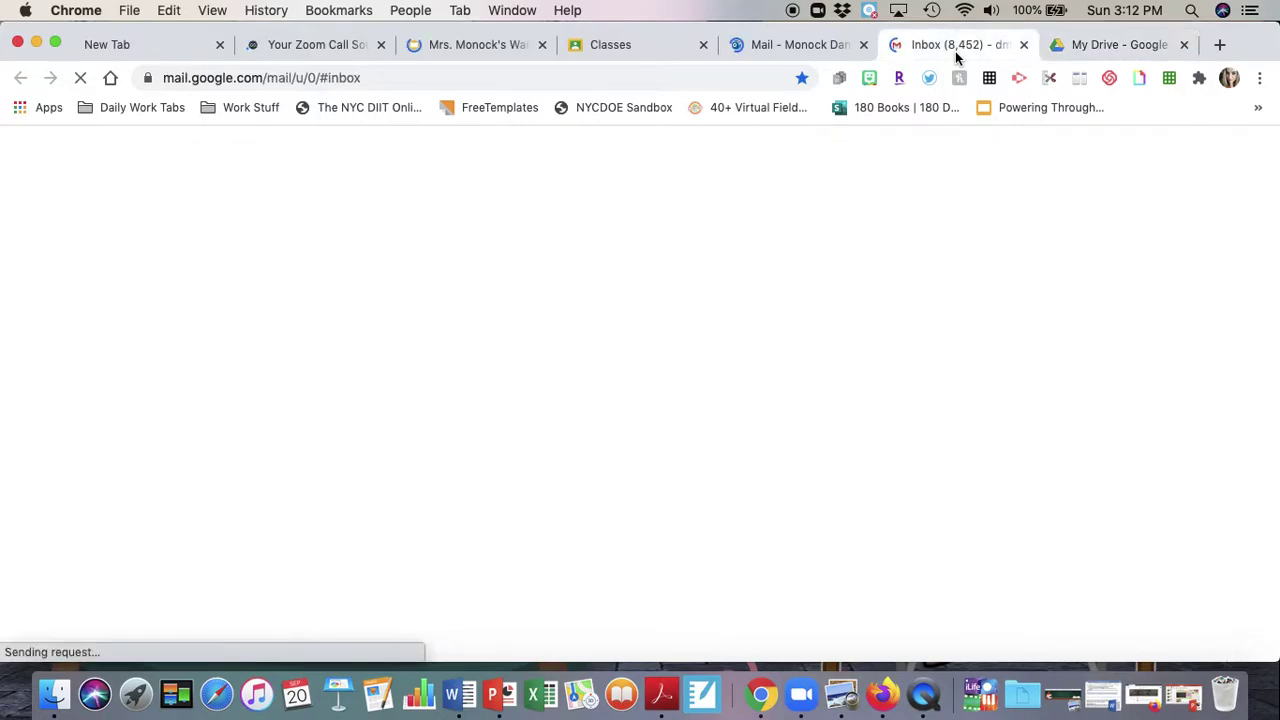
click(768, 50)
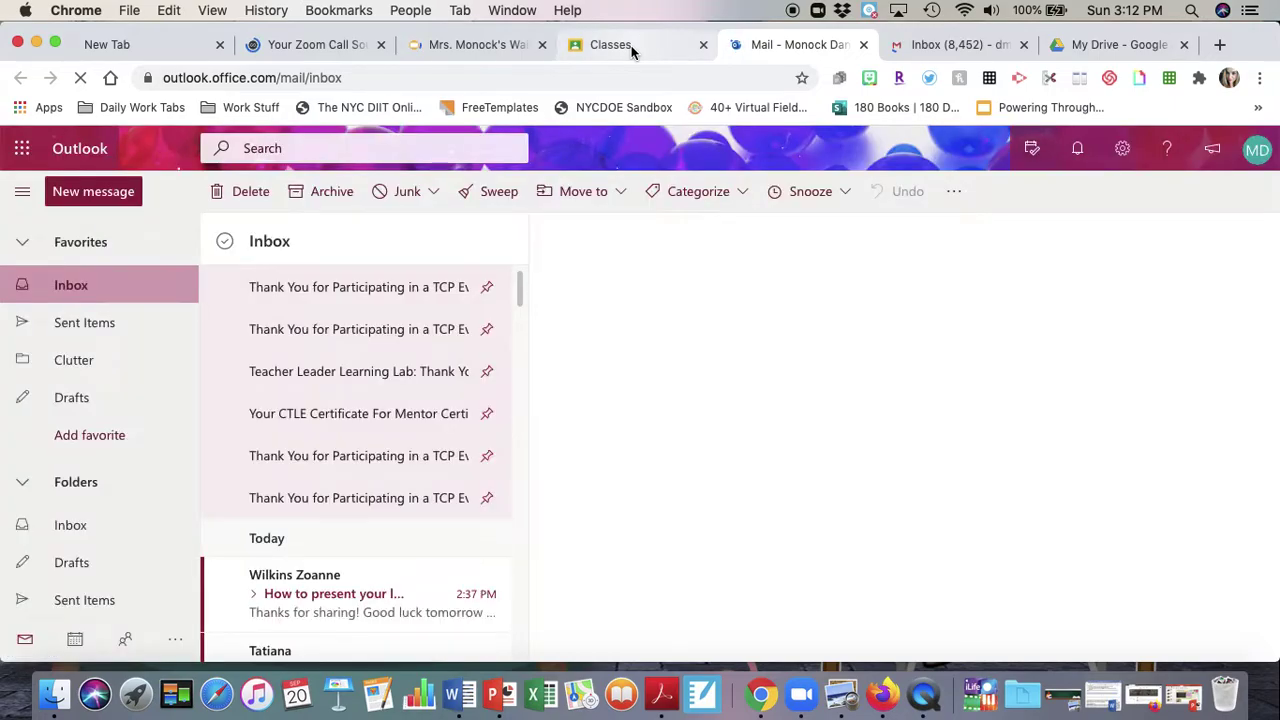
click(631, 46)
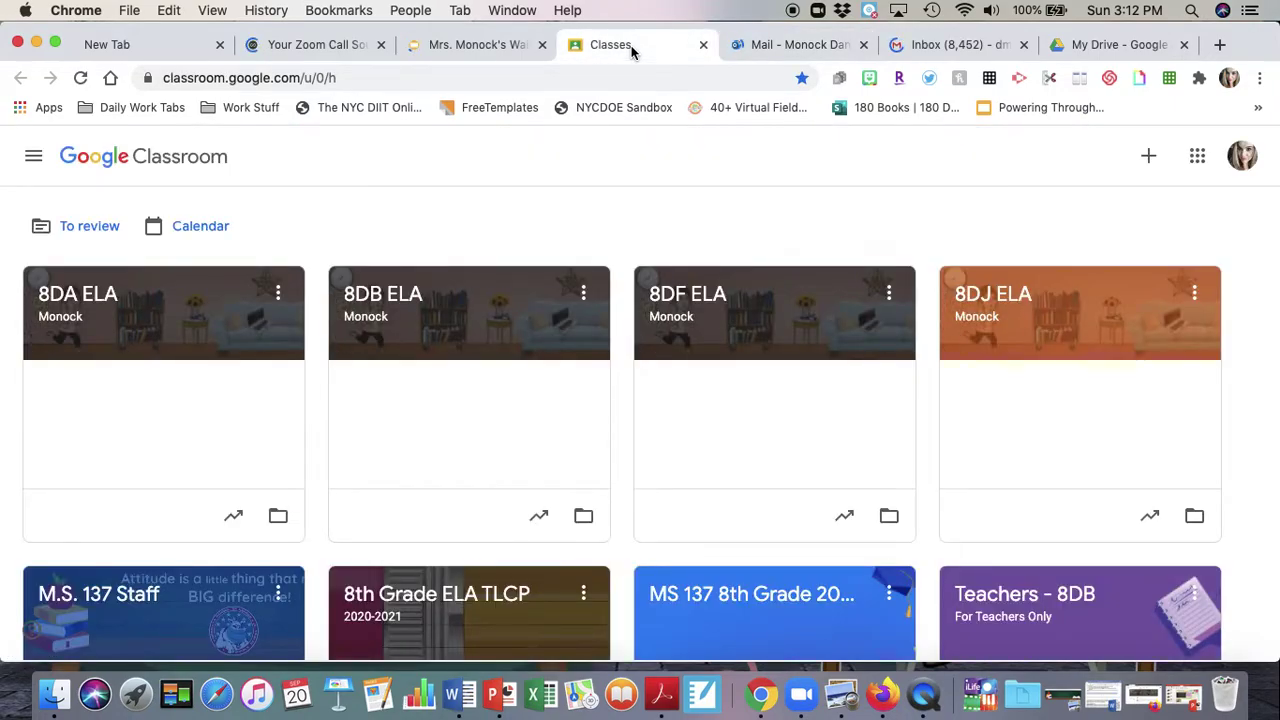
click(483, 56)
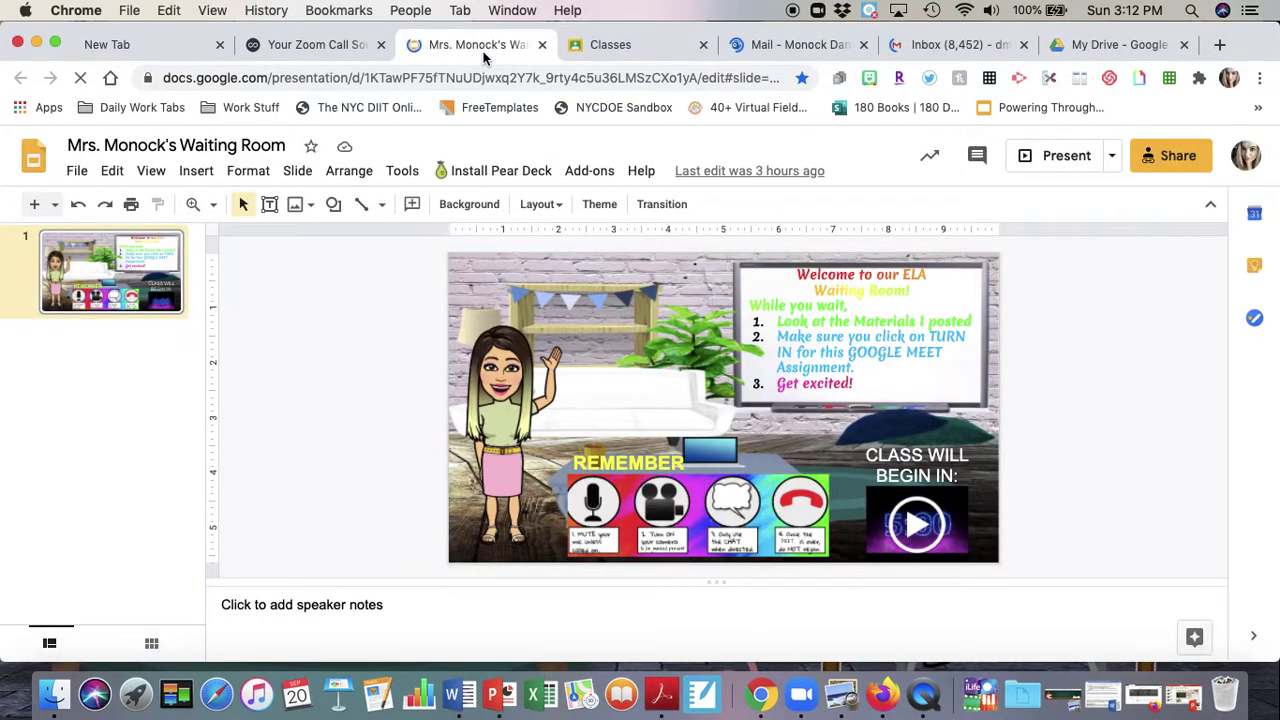
click(329, 47)
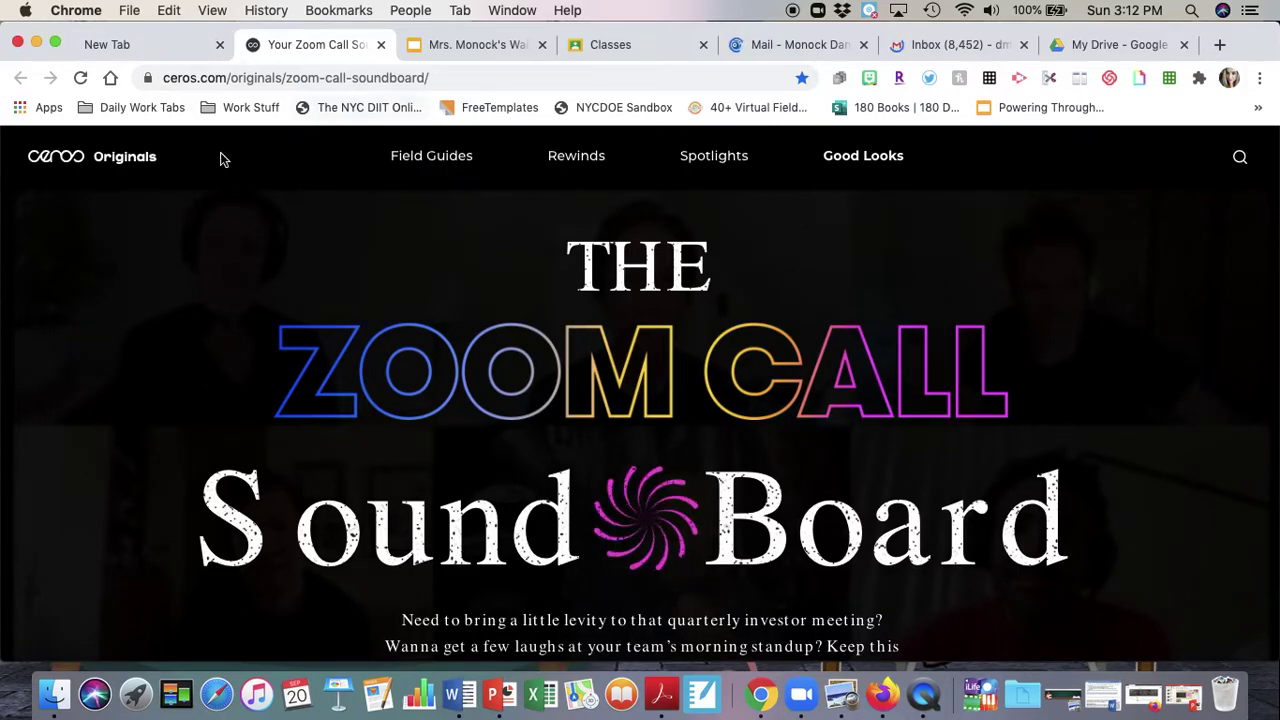
click(154, 45)
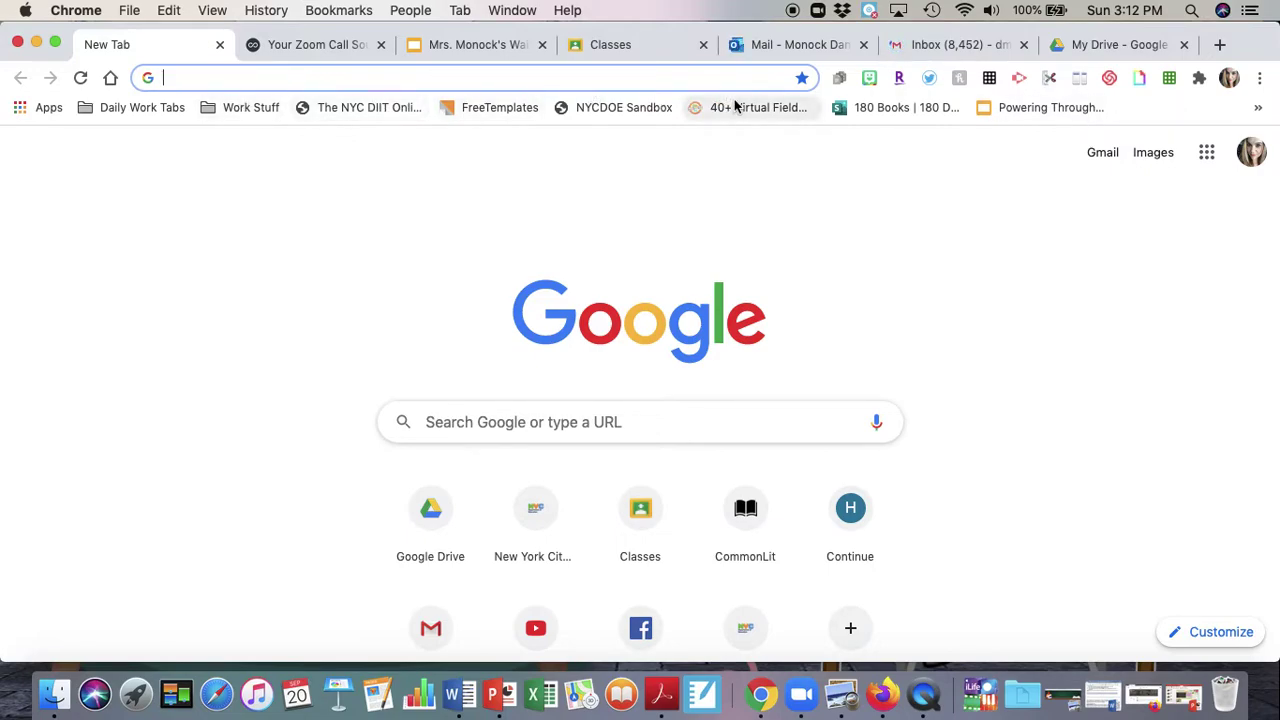
Step: Add a new folder named 'Work Websites' to the bookmarks bar
right_click(1158, 116)
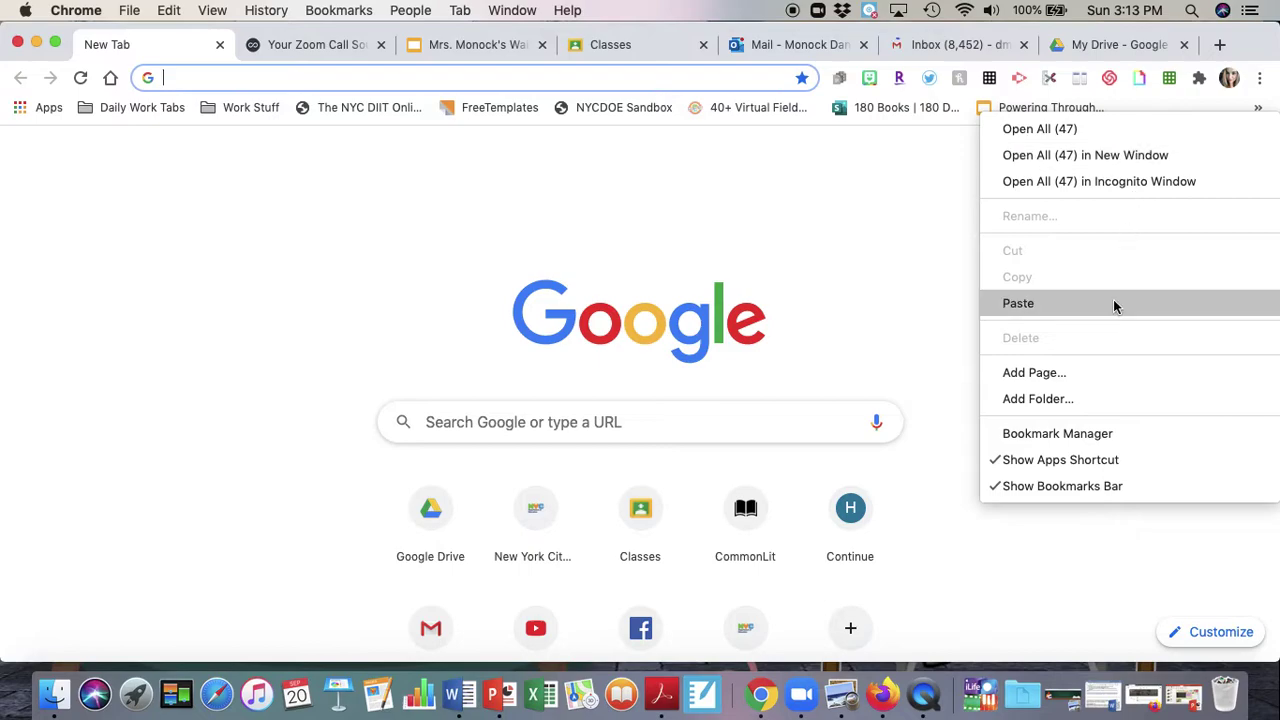
click(1091, 399)
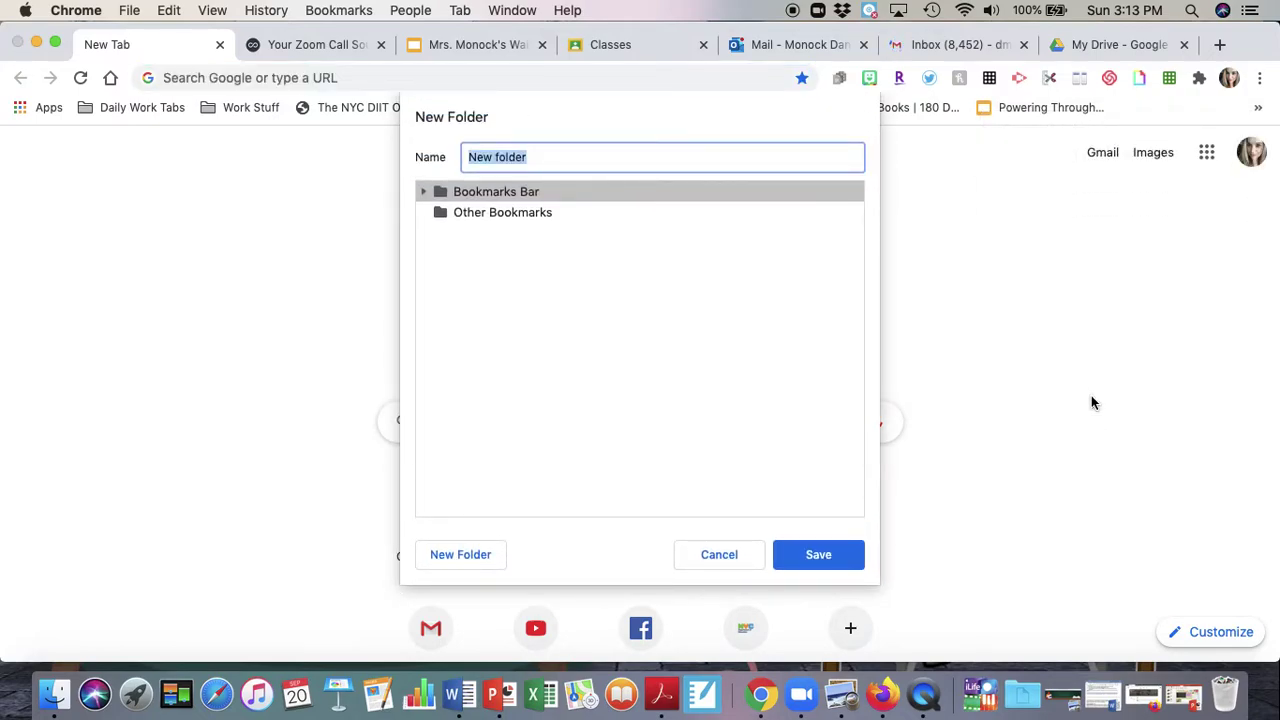
text(Work Websites)
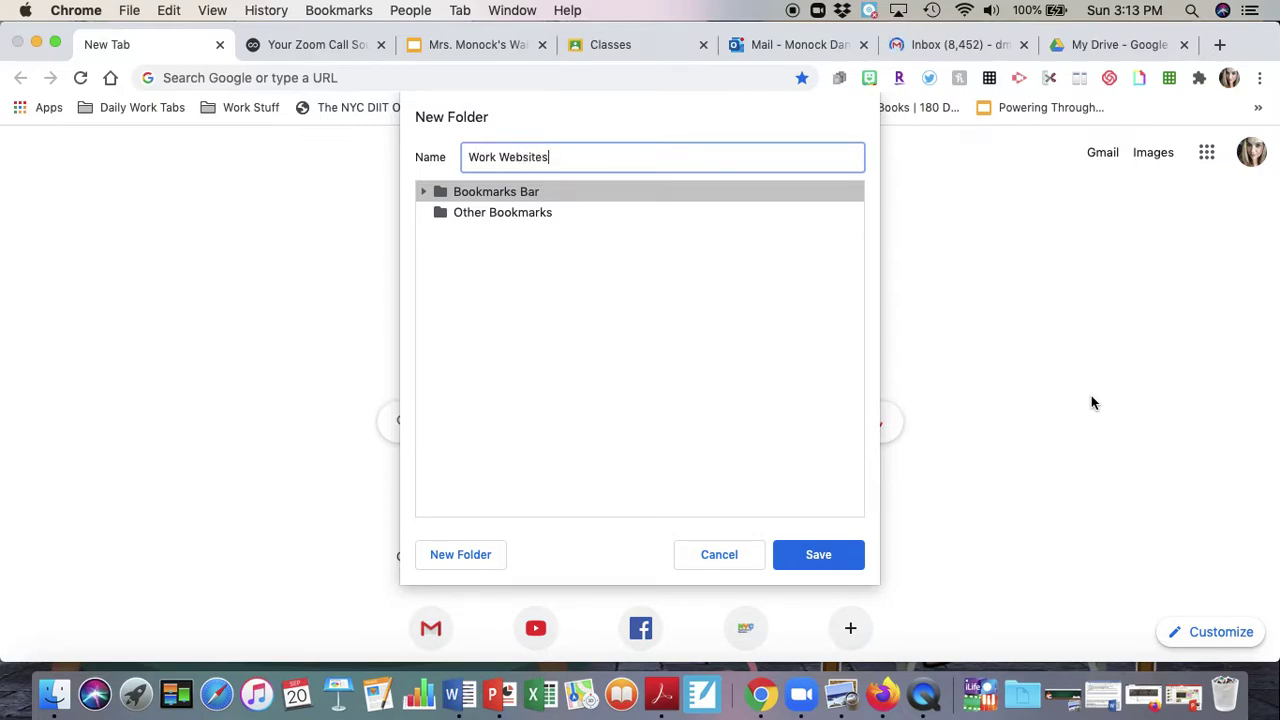
click(818, 554)
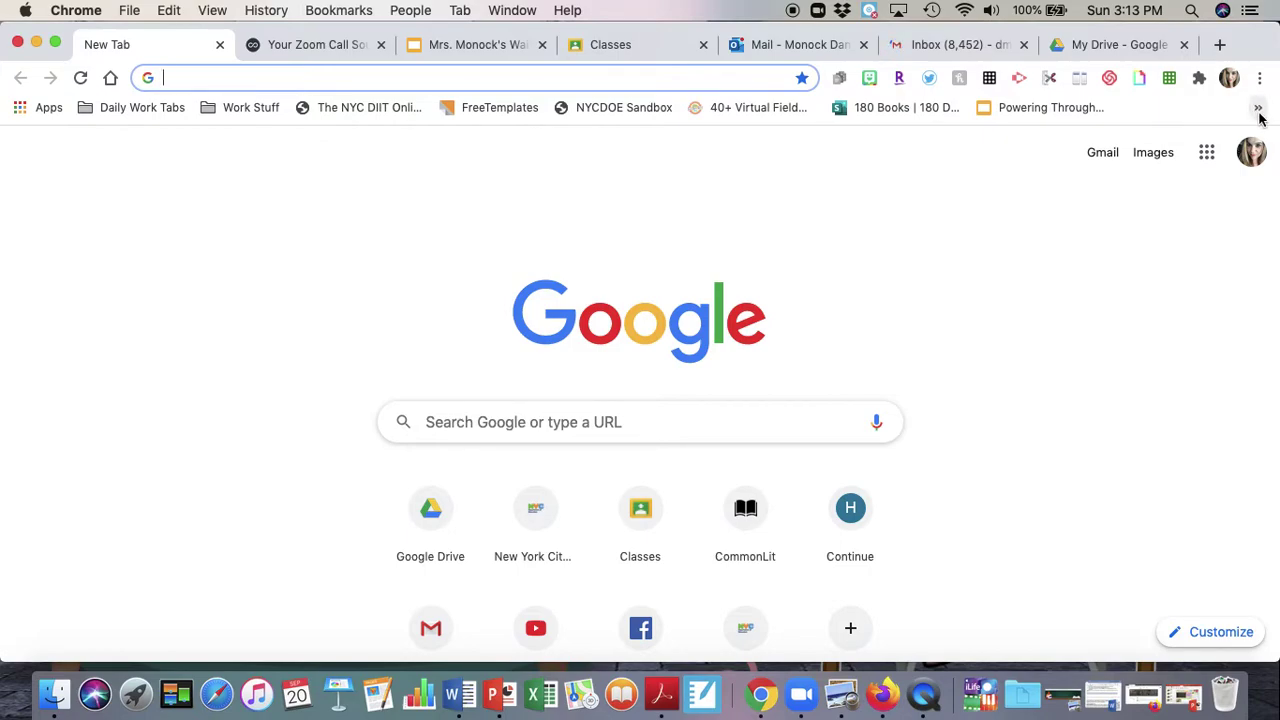
Step: Move the Work Websites folder from the overflow list onto the bar after Work Stuff
click(1258, 110)
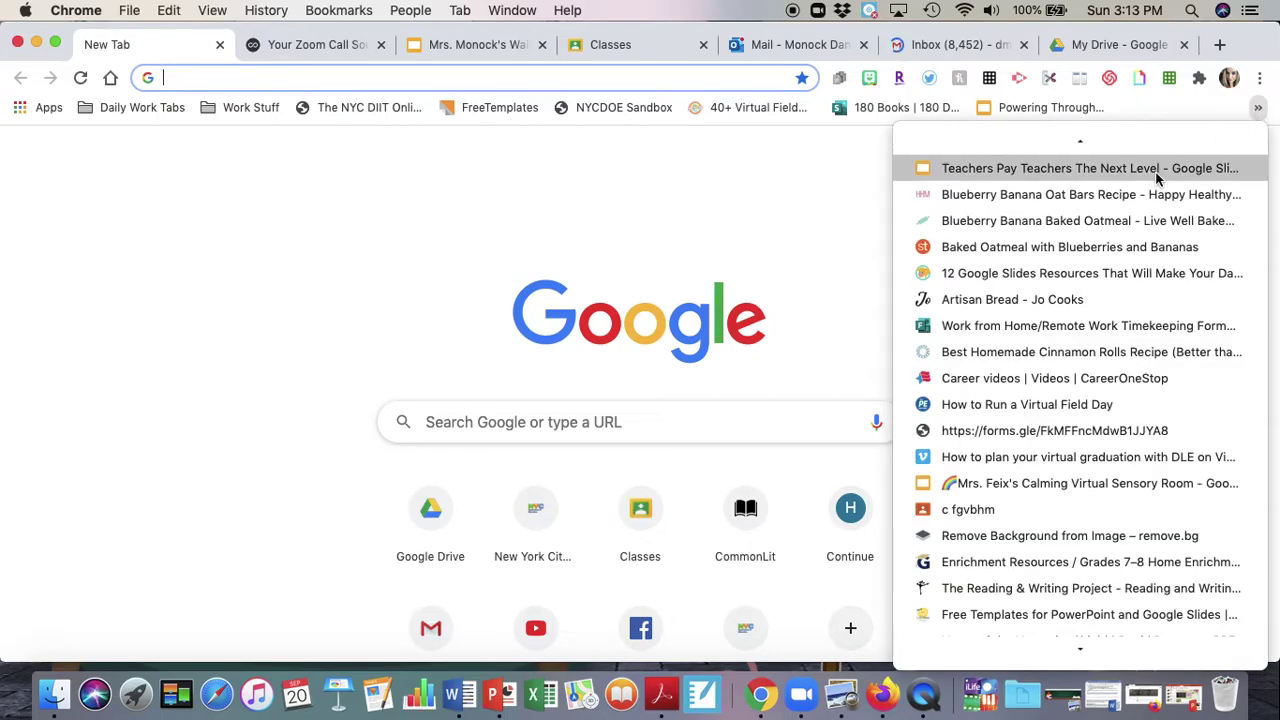
scroll(1100, 210, down, 5)
scroll(1112, 209, down, 3)
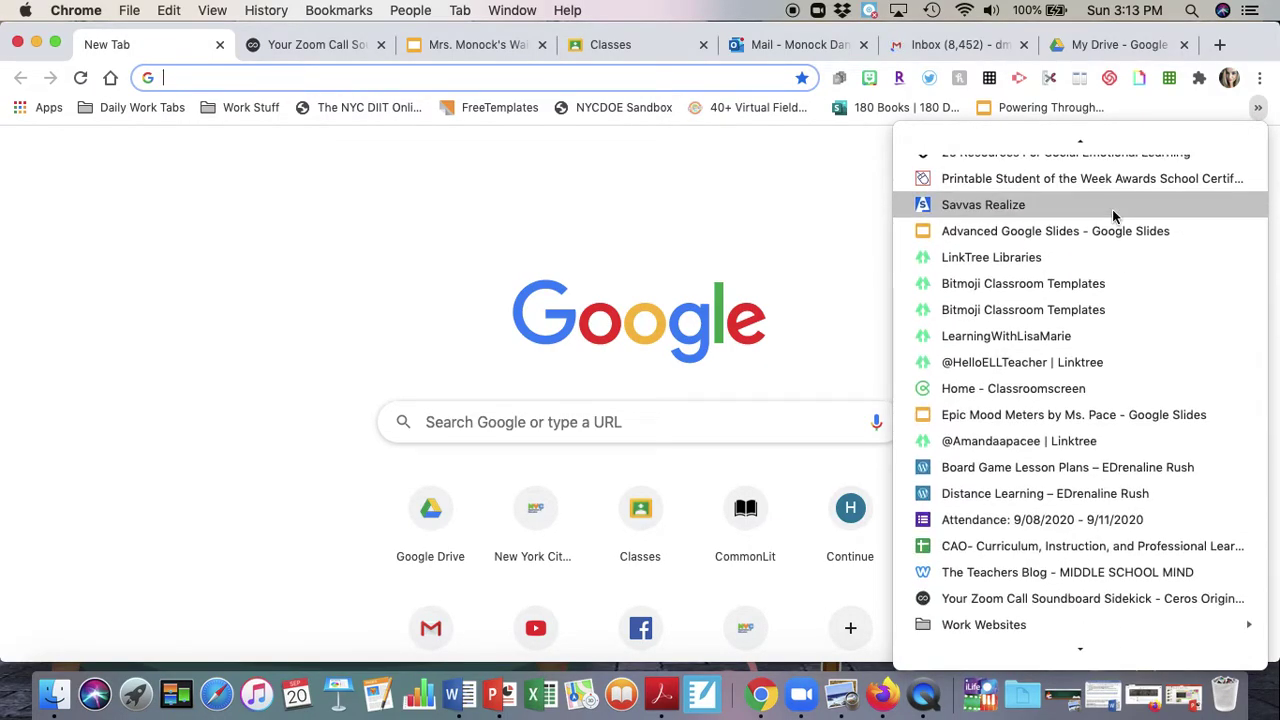
mouse_move(1027, 631)
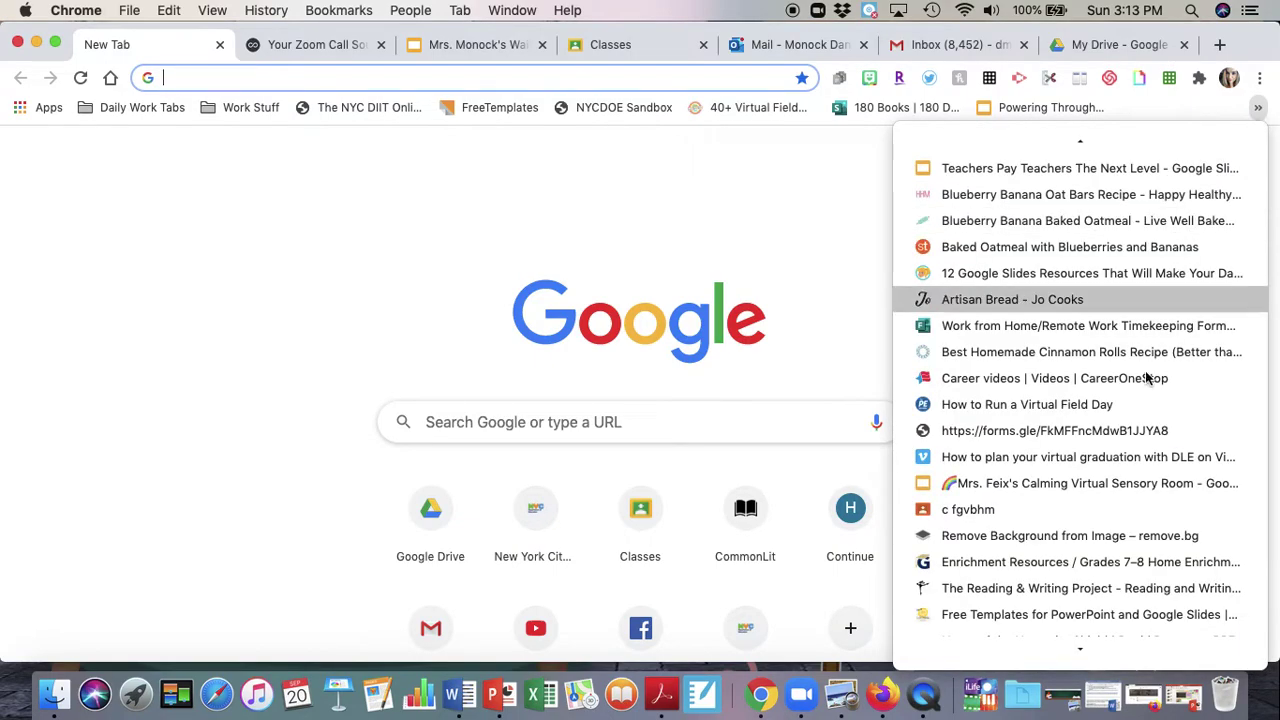
scroll(1036, 563, down, 10)
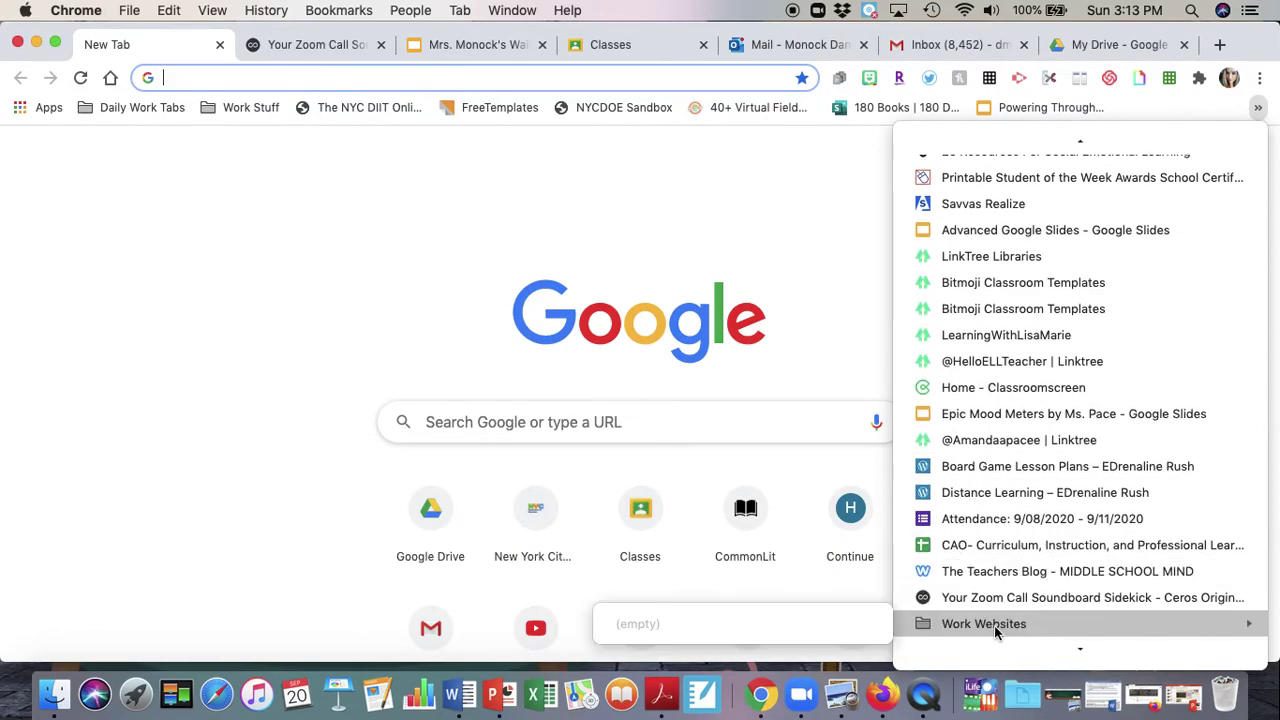
mouse_move(994, 625)
mouse_down()
mouse_move(943, 609)
mouse_move(808, 509)
mouse_move(546, 249)
mouse_move(428, 213)
mouse_move(330, 162)
mouse_move(294, 113)
mouse_up()
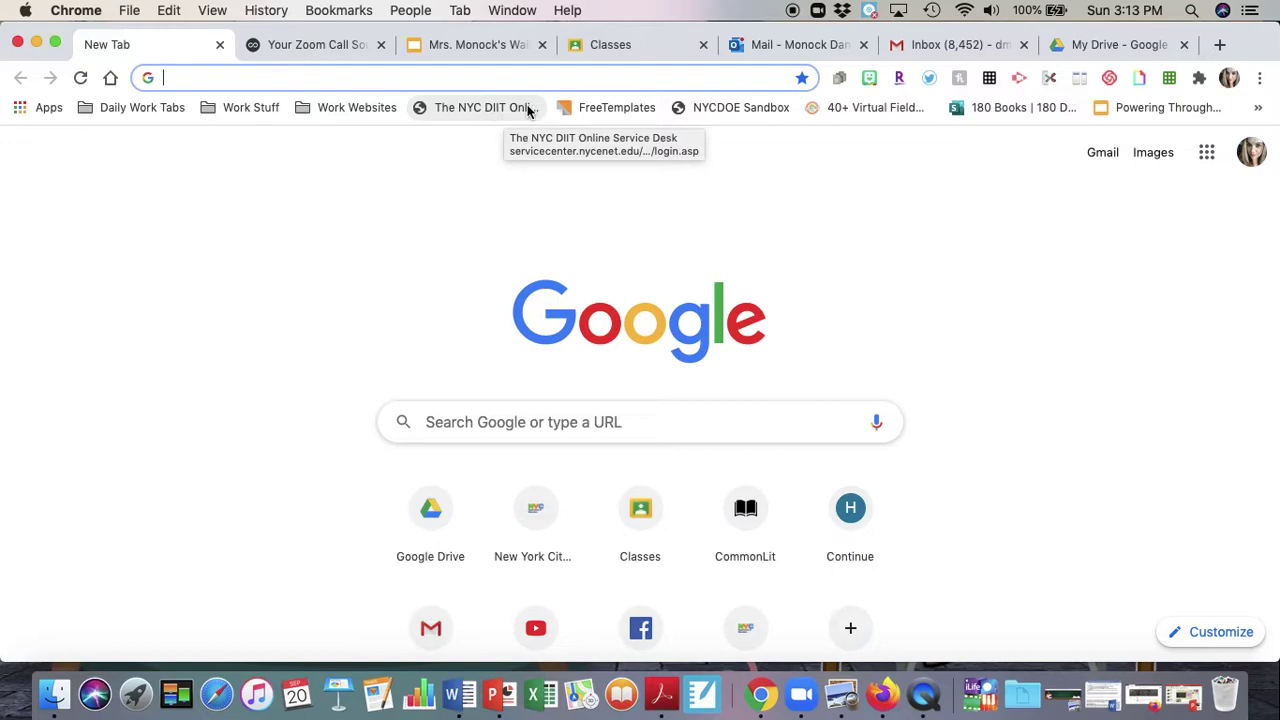
Step: Move the NYC DIIT service desk, 40+ Virtual Field Trips and Powering Through bookmarks into Work Websites
drag(491, 118, 348, 109)
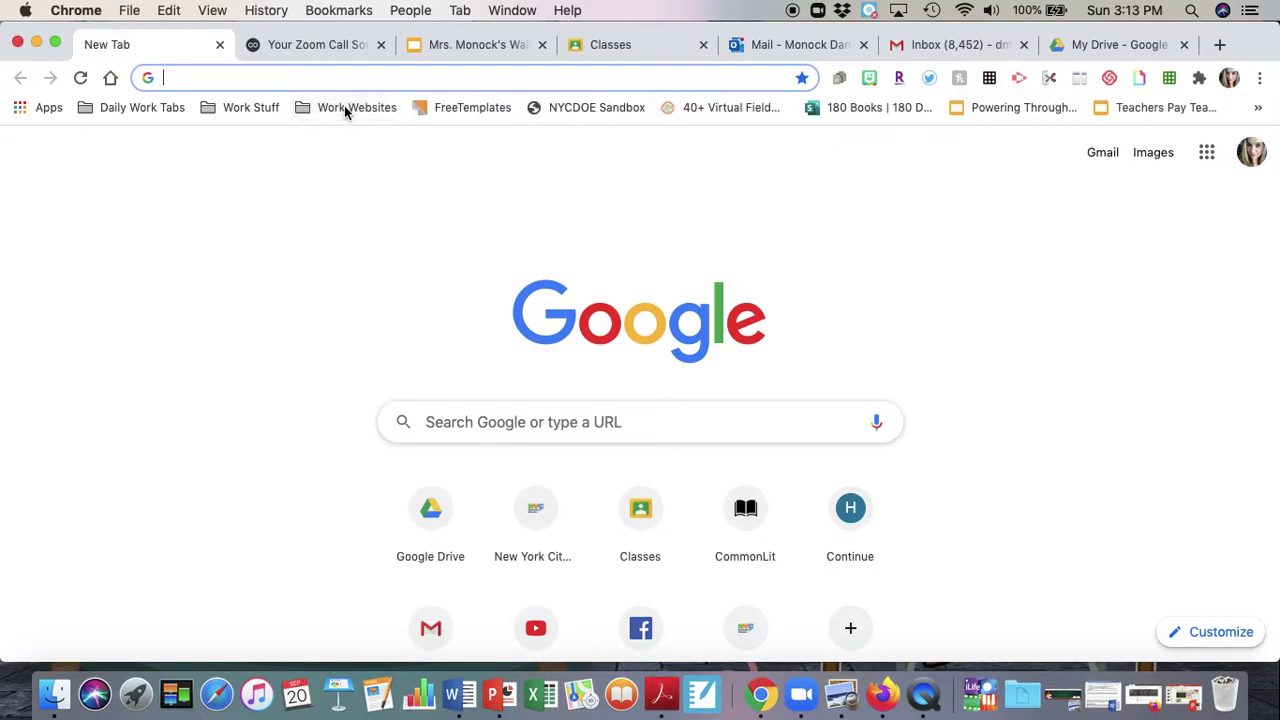
drag(700, 106, 334, 110)
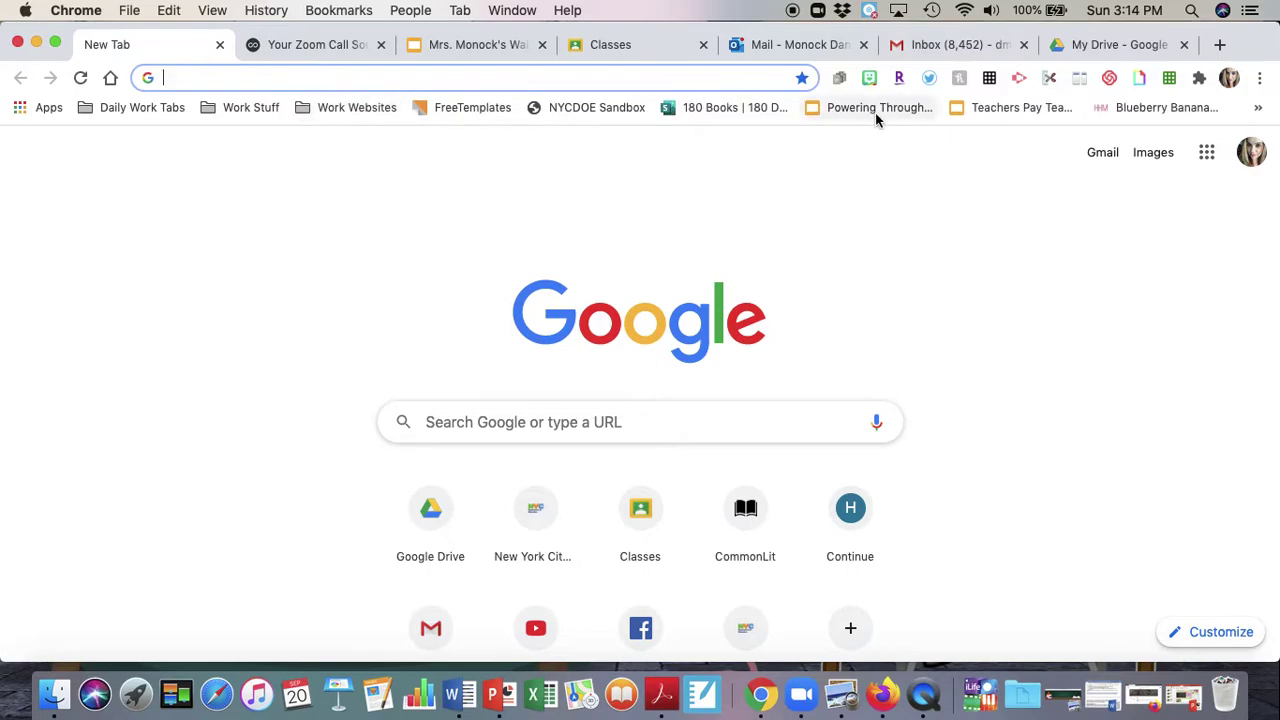
drag(876, 113, 300, 112)
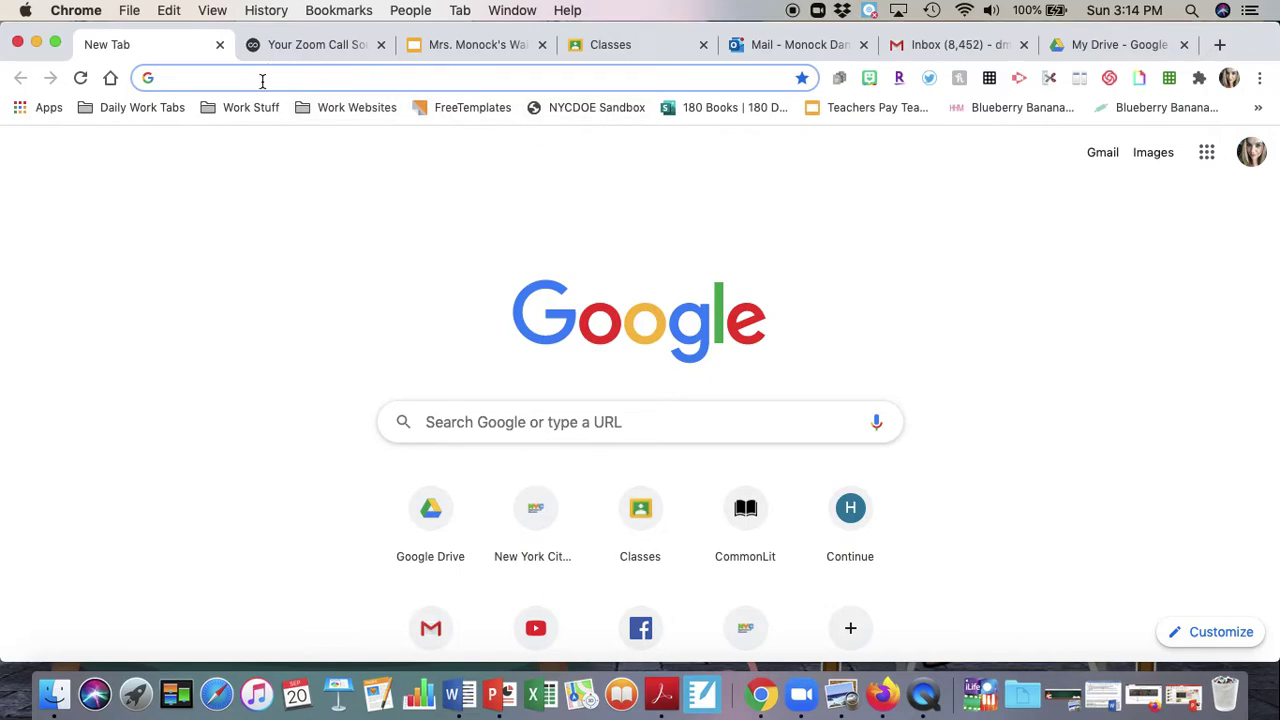
Step: Load google.com in the current tab
text(goog)
key(BackSpace)
key(BackSpace)
key(BackSpace)
key(BackSpace)
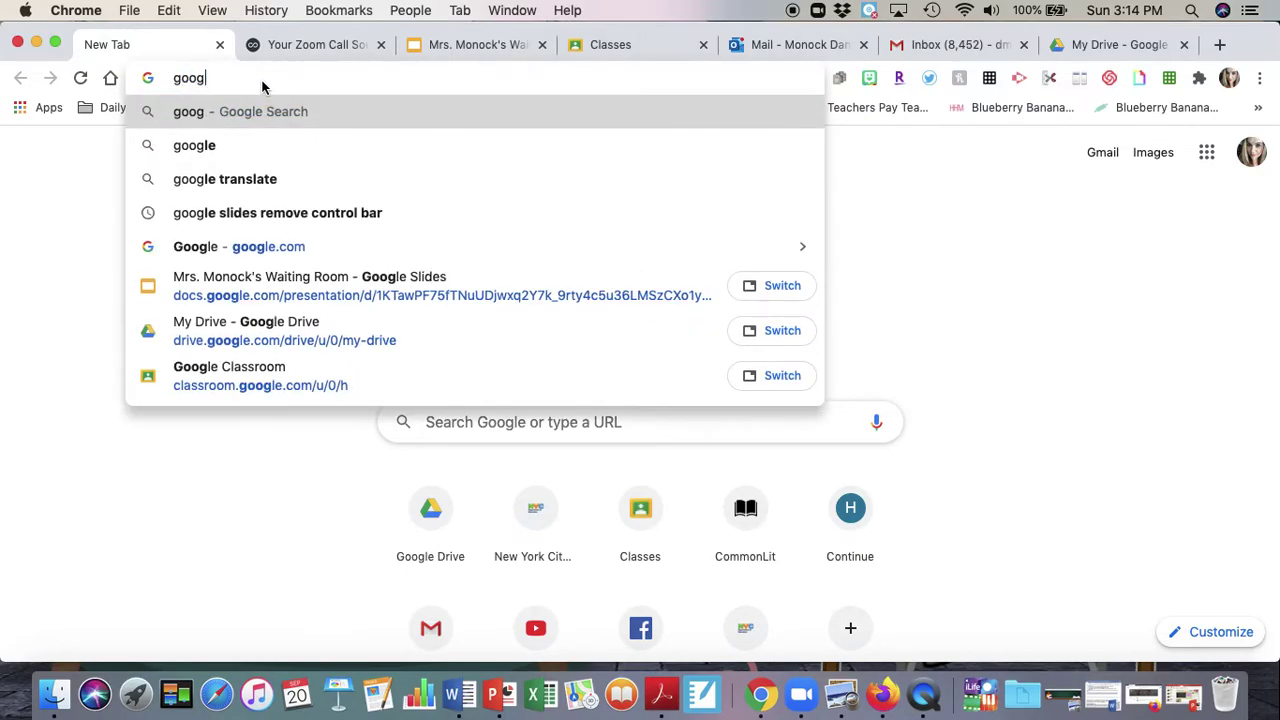
key(BackSpace)
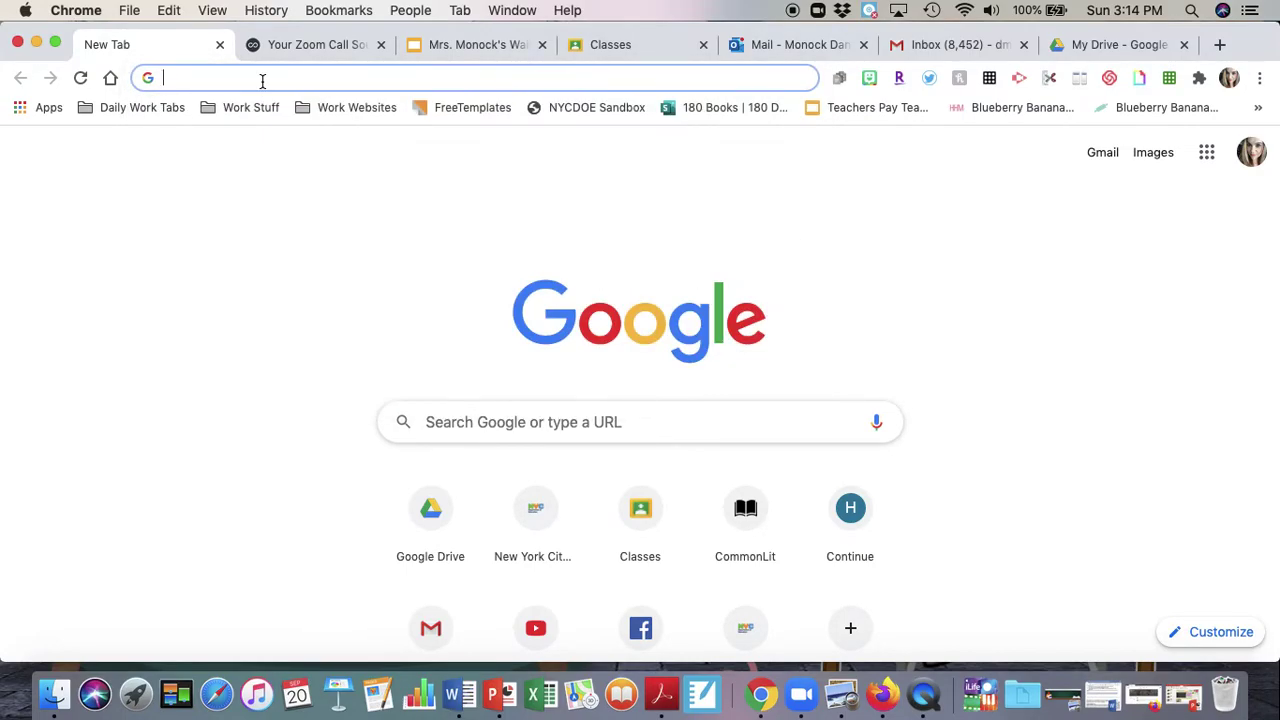
text(goog)
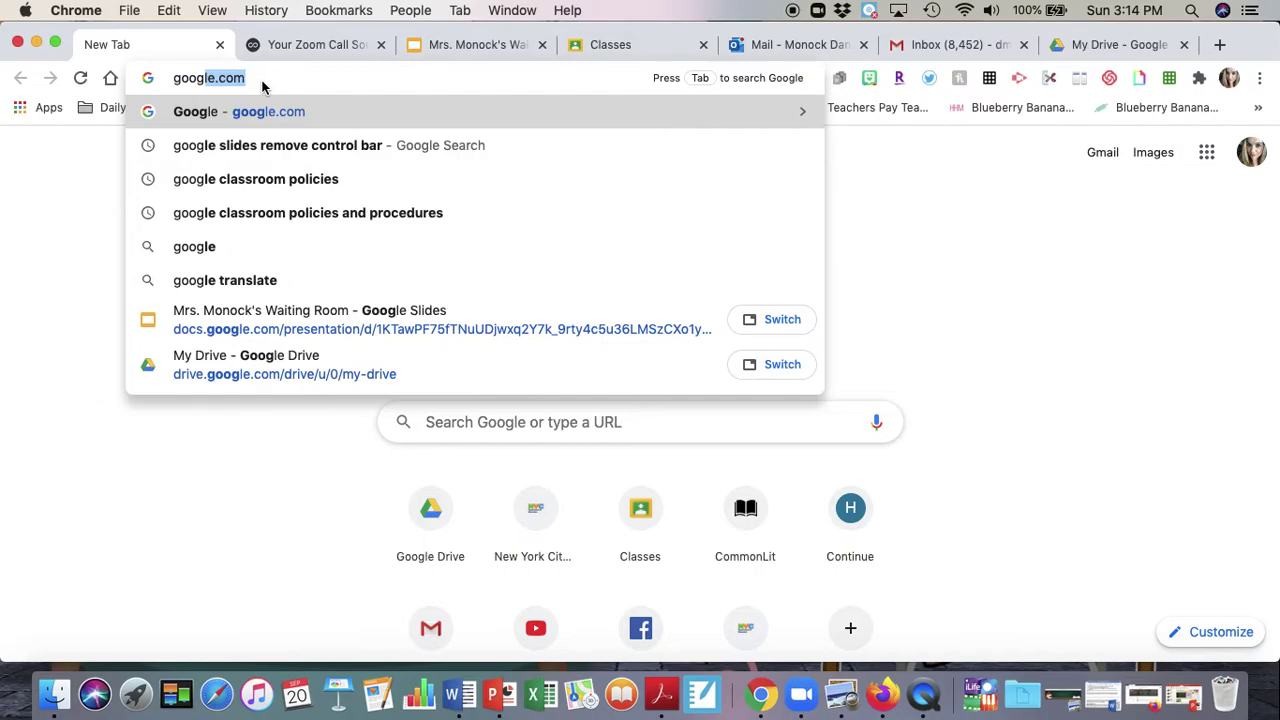
text(le.com)
key(Return)
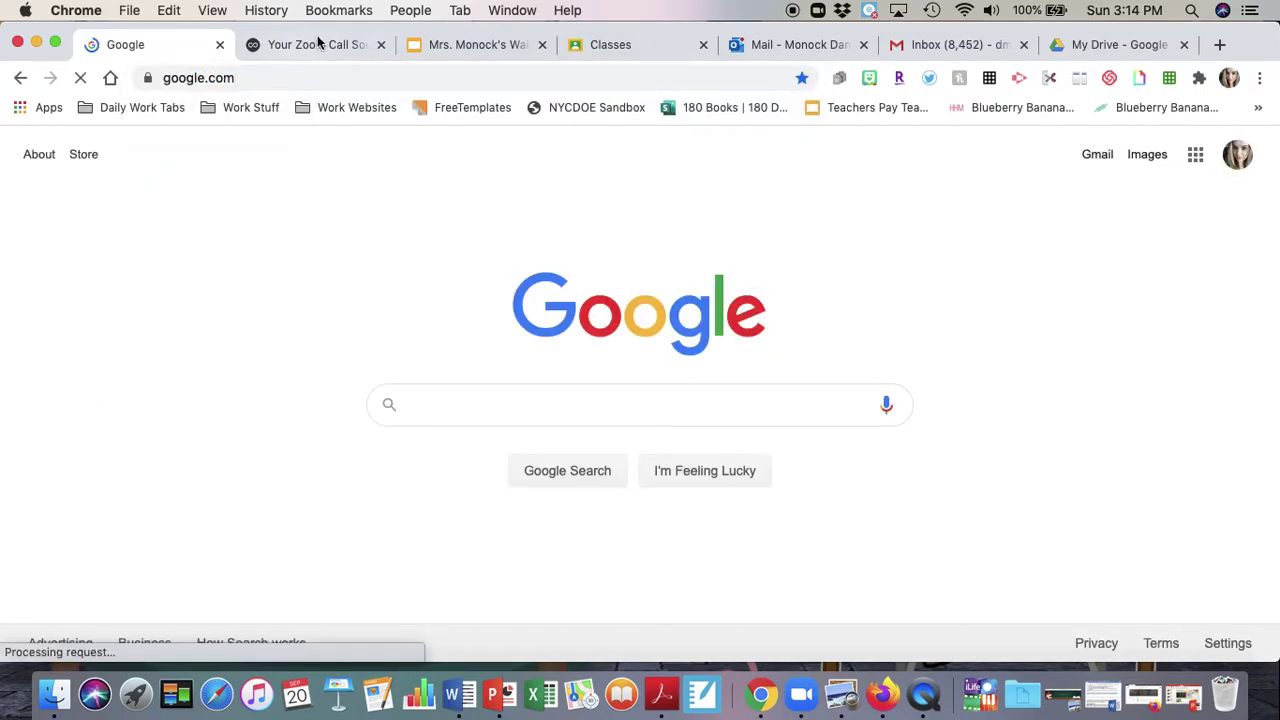
Step: Bookmark the Google page into the Work Websites folder and check its four entries
click(338, 12)
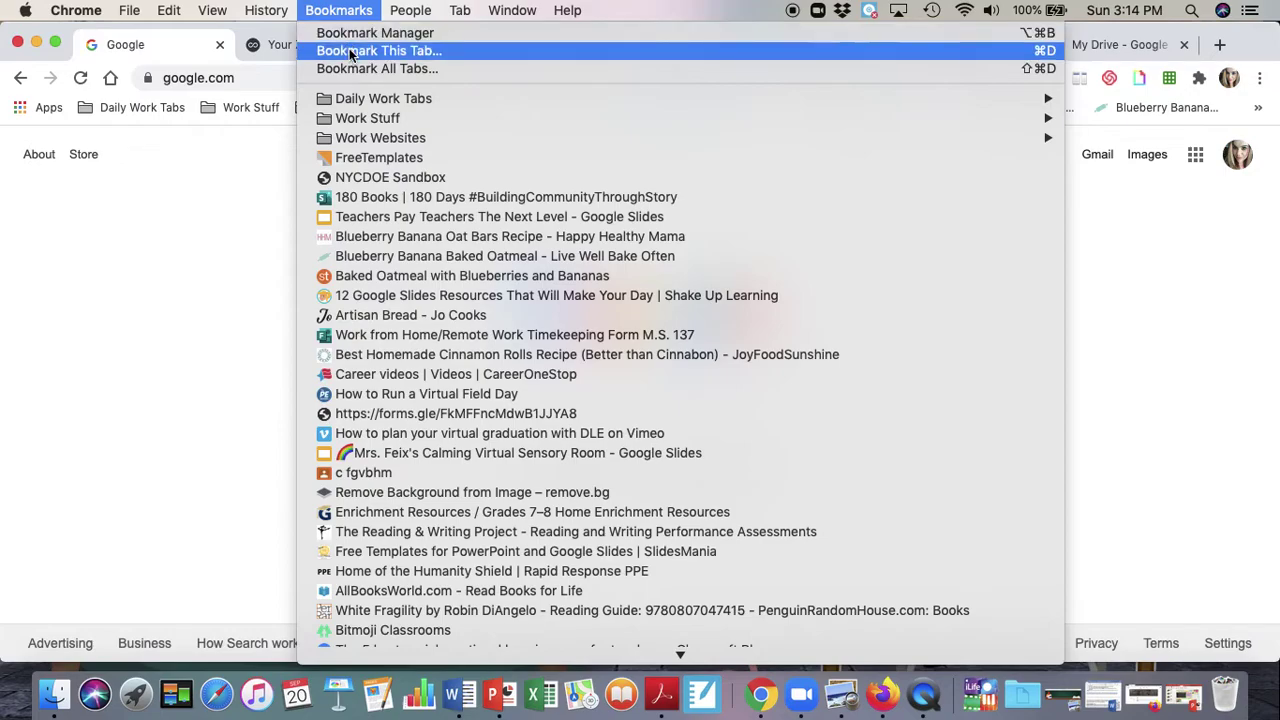
click(350, 51)
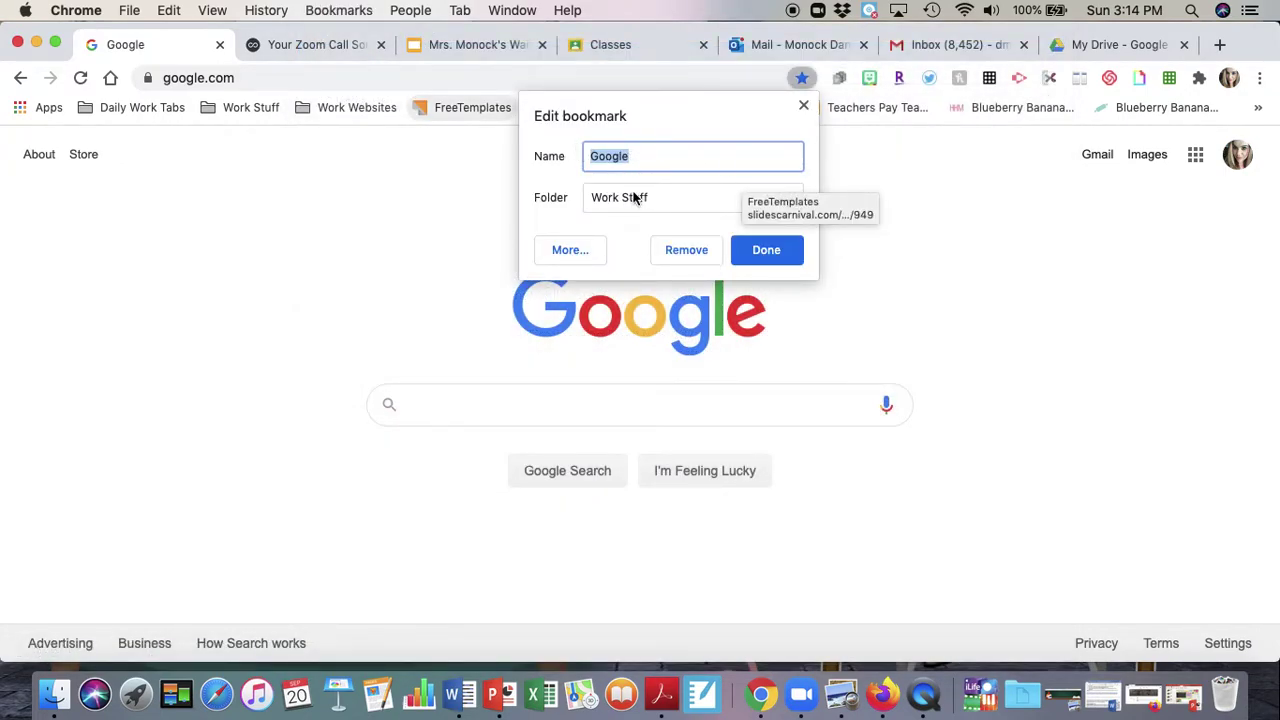
click(693, 203)
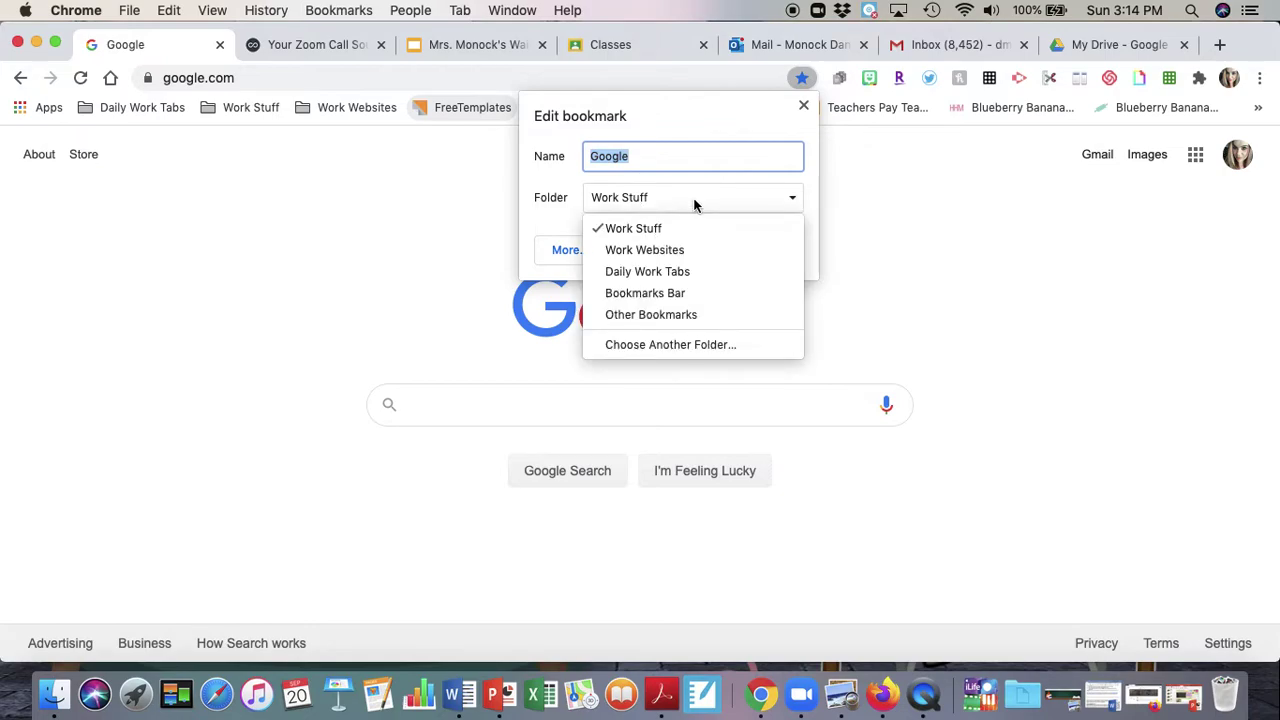
click(690, 250)
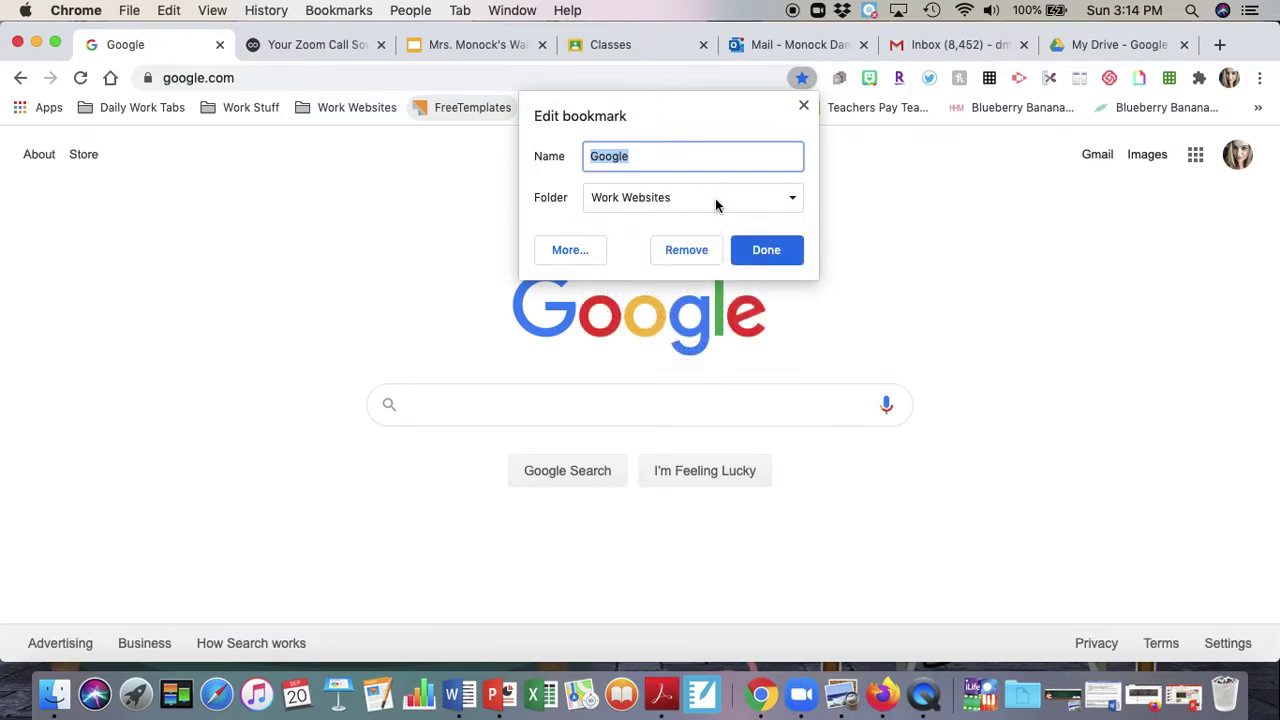
click(763, 249)
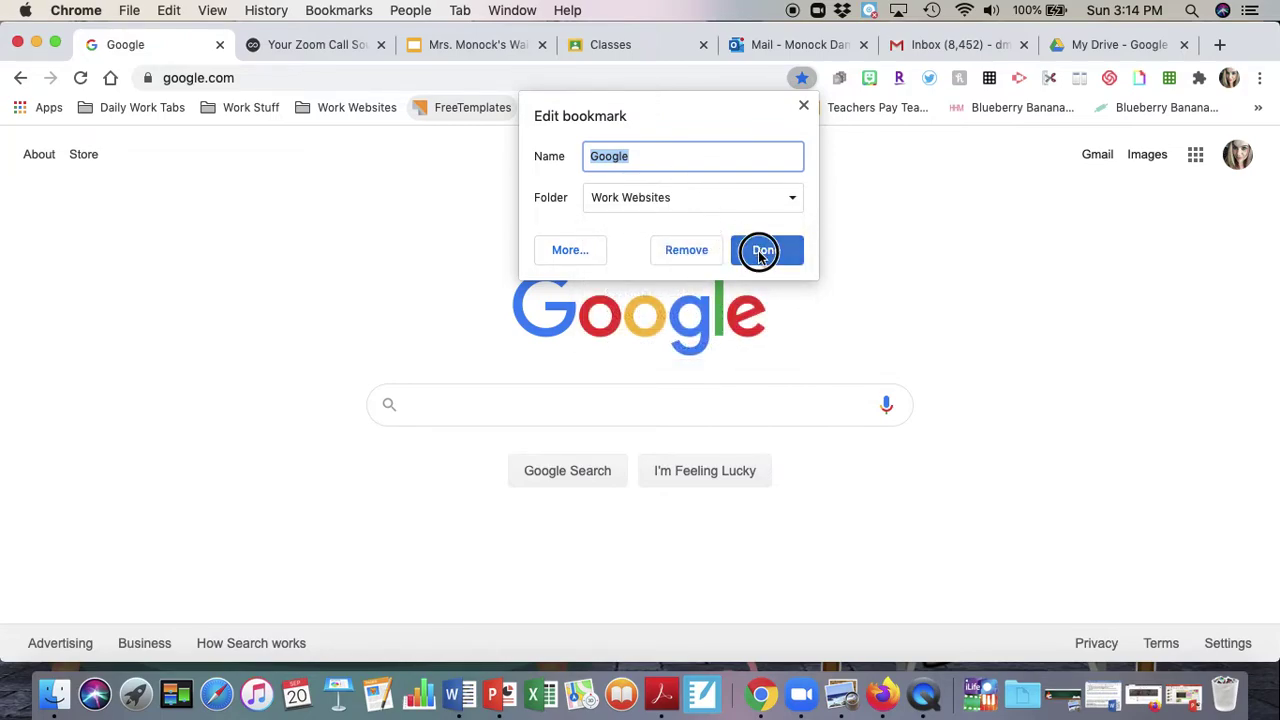
click(357, 108)
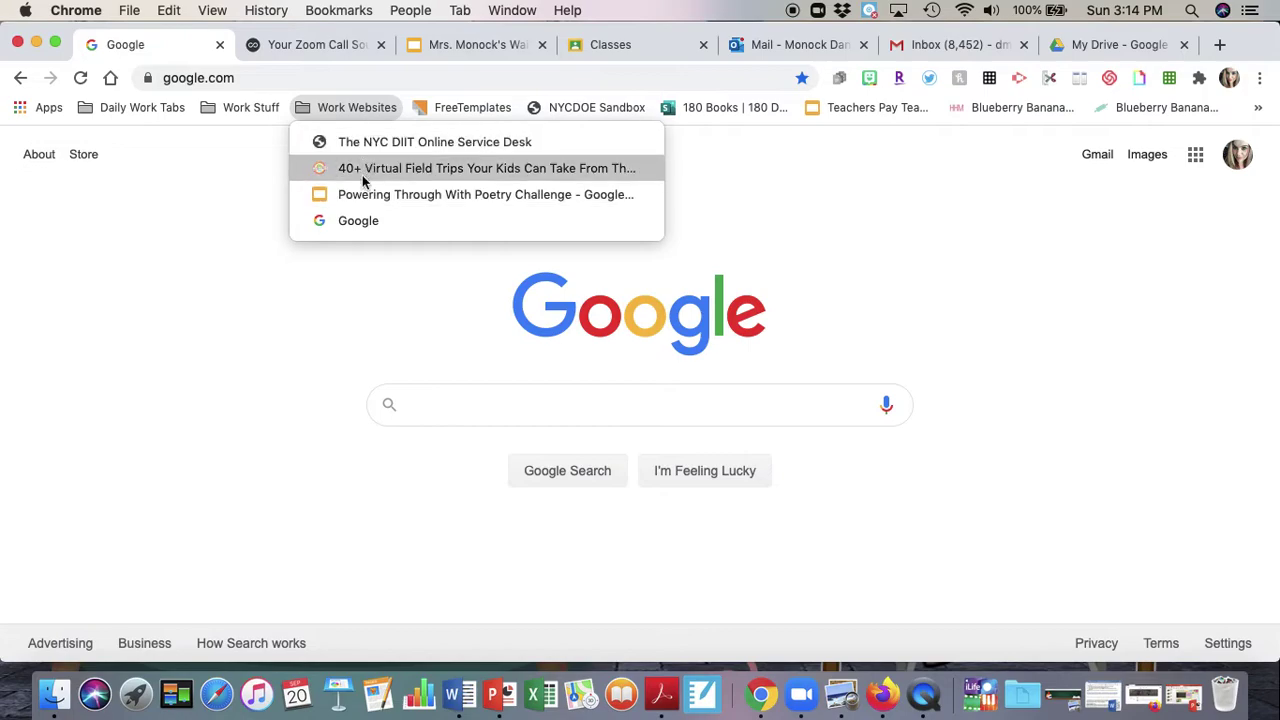
Step: Open all four Work Websites bookmarks together in a new window
click(337, 304)
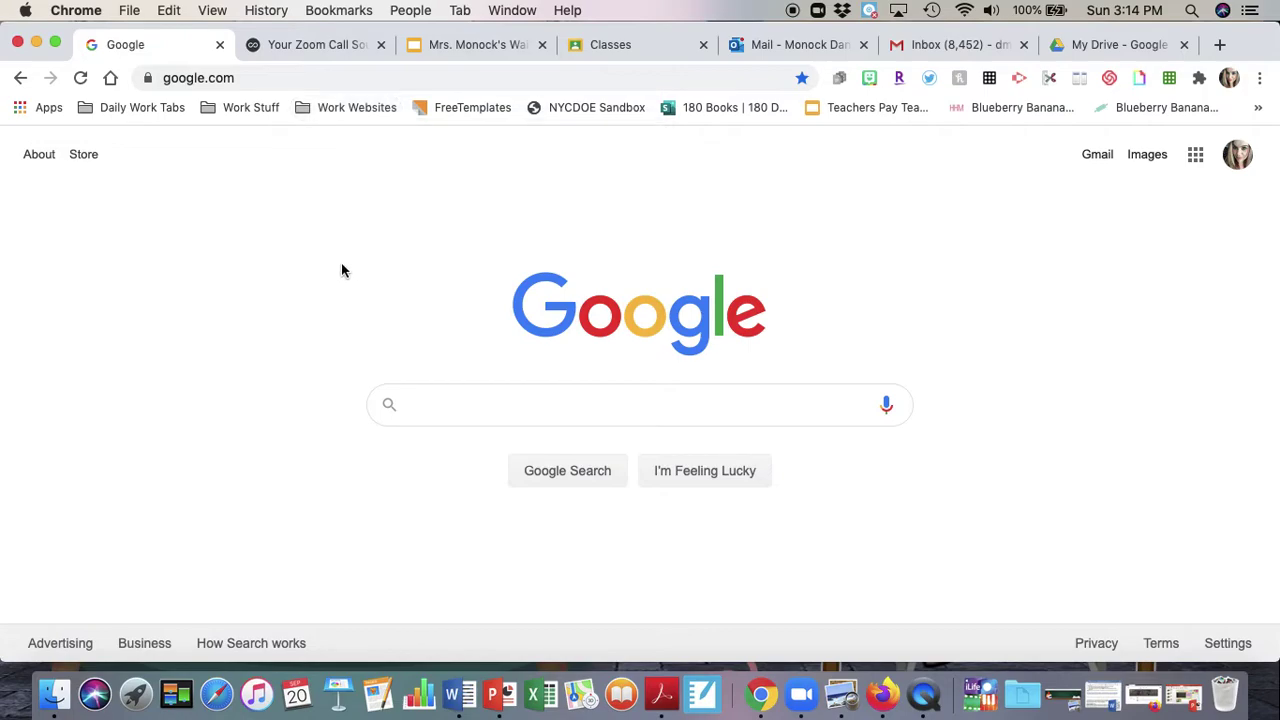
right_click(337, 113)
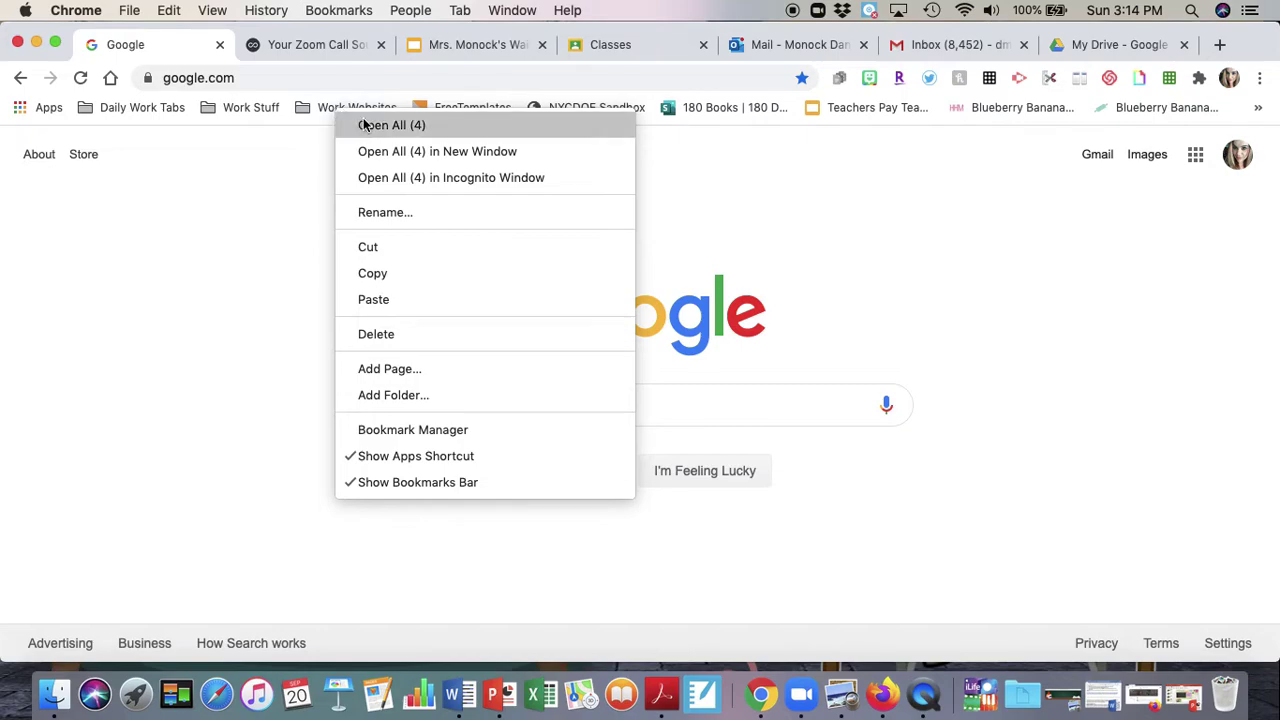
click(426, 156)
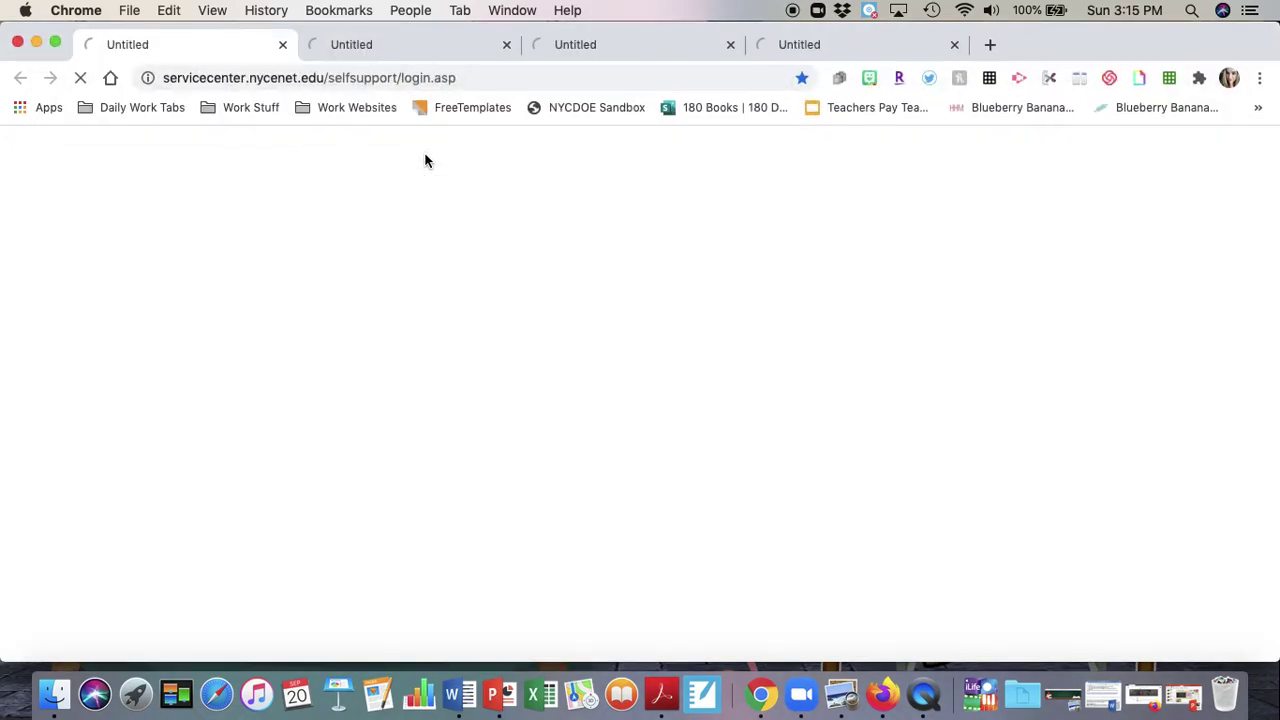
Step: Shrink and move the new work-sites window, then close it
click(55, 41)
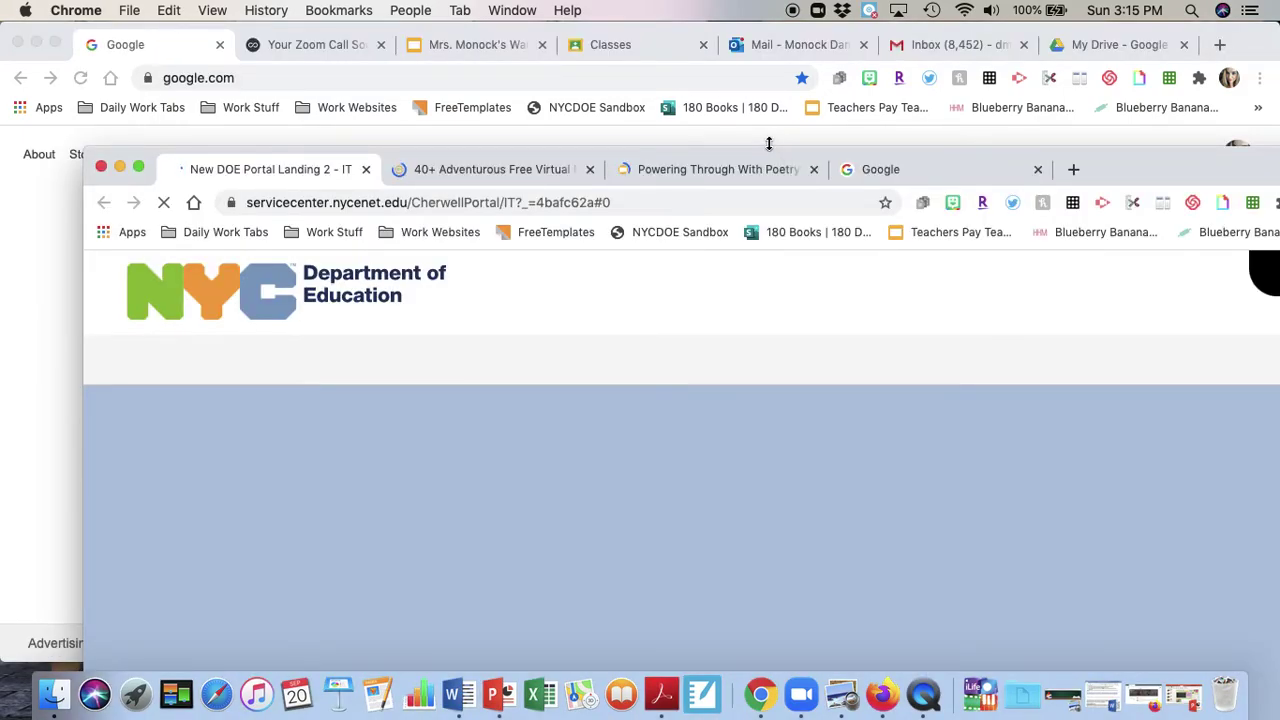
drag(797, 157, 736, 106)
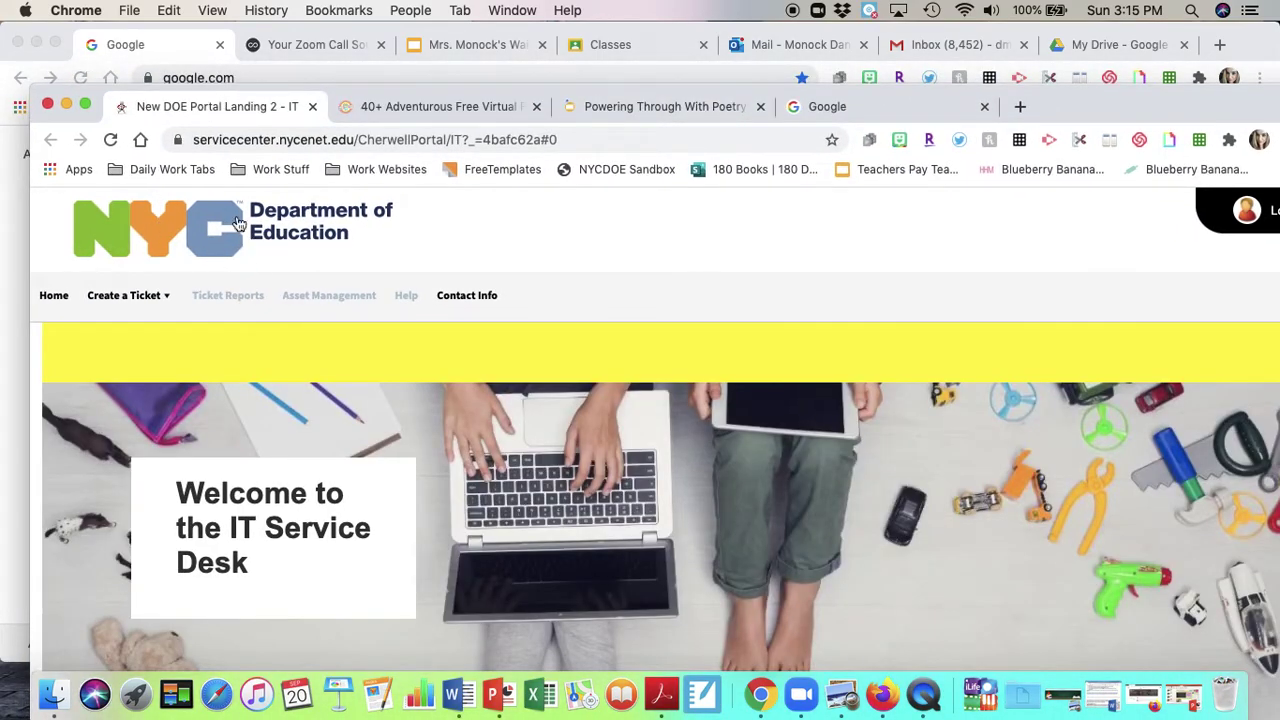
click(47, 104)
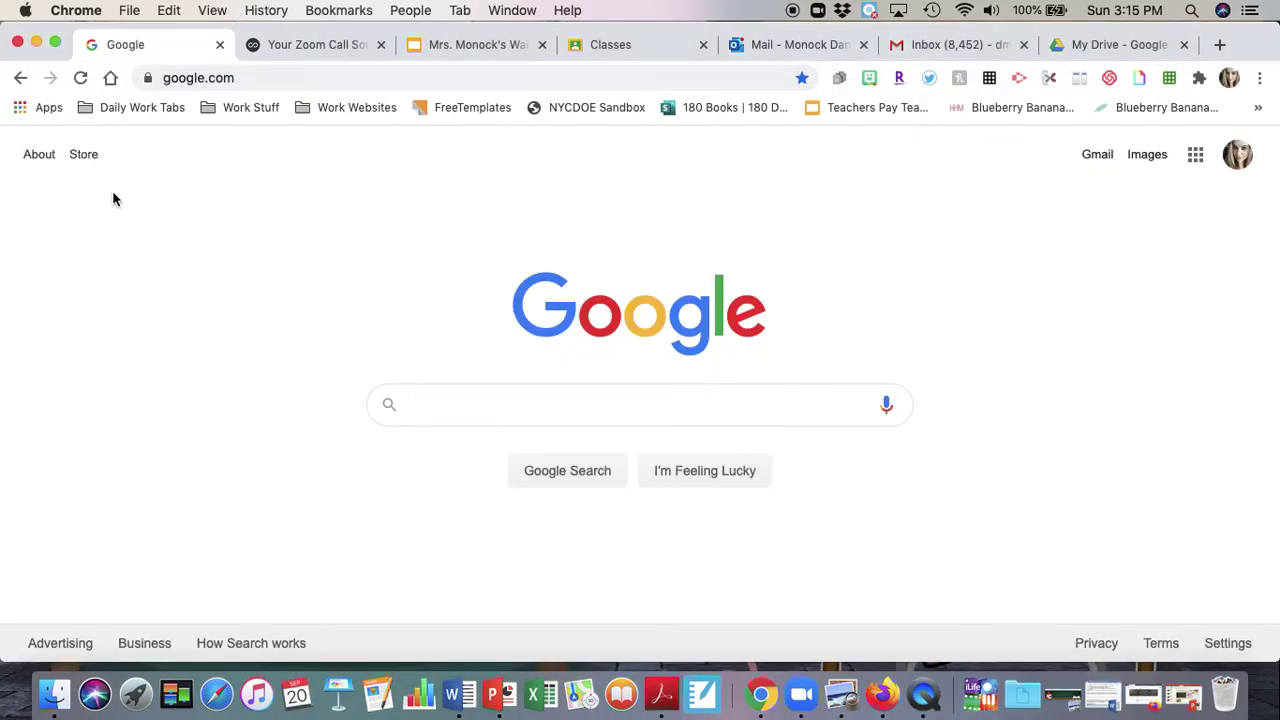